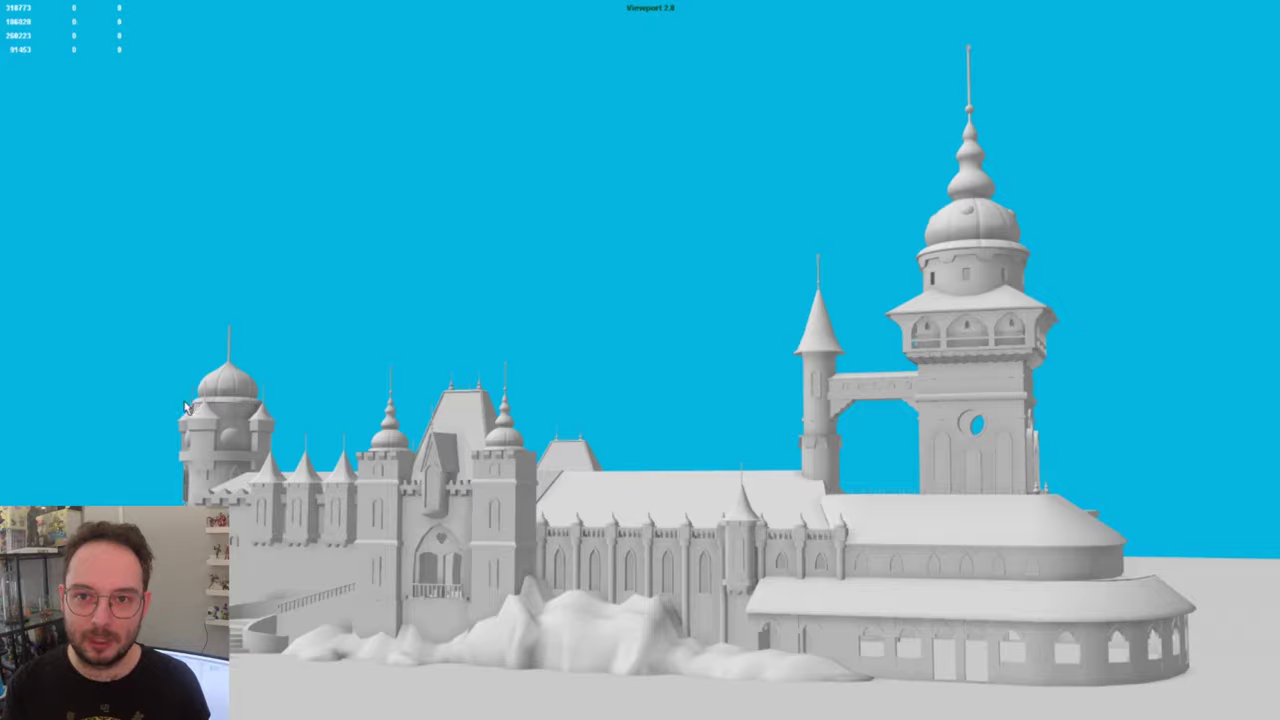
Step: Orbit around the grey clay castle, pan down and move in close on the dome tower
left_click_drag(320, 429, 386, 400, "alt")
middle_click_drag(386, 400, 403, 471, "alt")
left_click_drag(403, 471, 554, 277, "alt")
Step: Toggle the wireframe-on-shaded overlay and orbit from the dome tower to the facade and courtyard
scroll(554, 277, "up", 5)
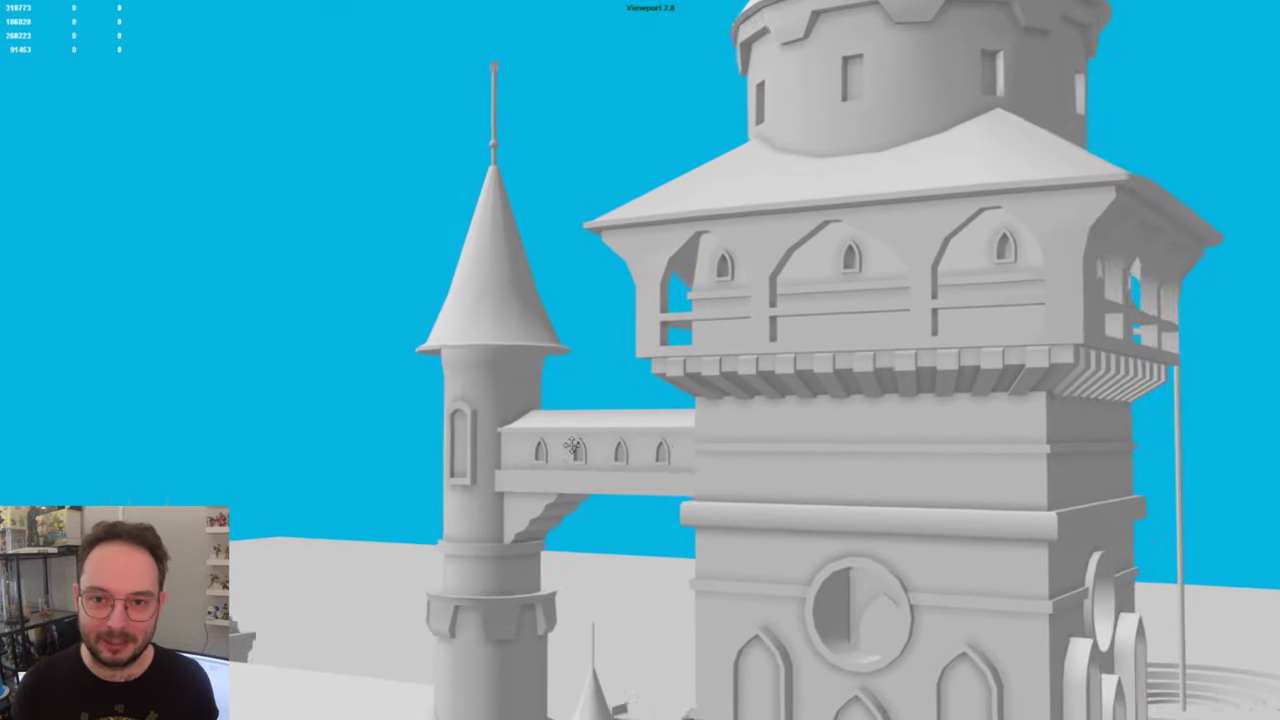
key("ctrl+w")
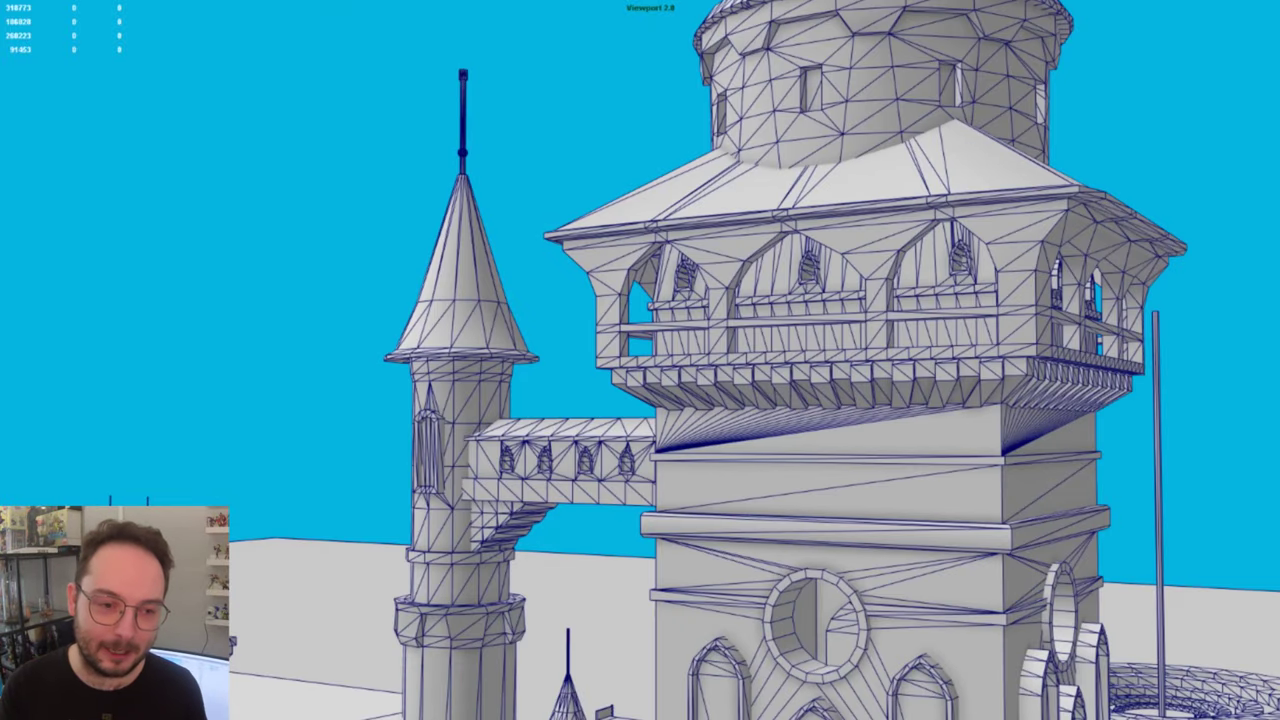
key("ctrl+w")
mouse_move(177, 34)
left_mouse_down("alt")
mouse_move(300, 250)
mouse_move(425, 395)
mouse_move(371, 106)
mouse_move(601, 373)
left_mouse_up("alt")
middle_click_drag(601, 373, 767, 407, "alt")
left_click_drag(767, 407, 365, 411, "alt")
Step: Fly into the interior hall with mesh edges shown, then pull back to view the whole castle
middle_click_drag(365, 411, 673, 309, "alt")
key("5")
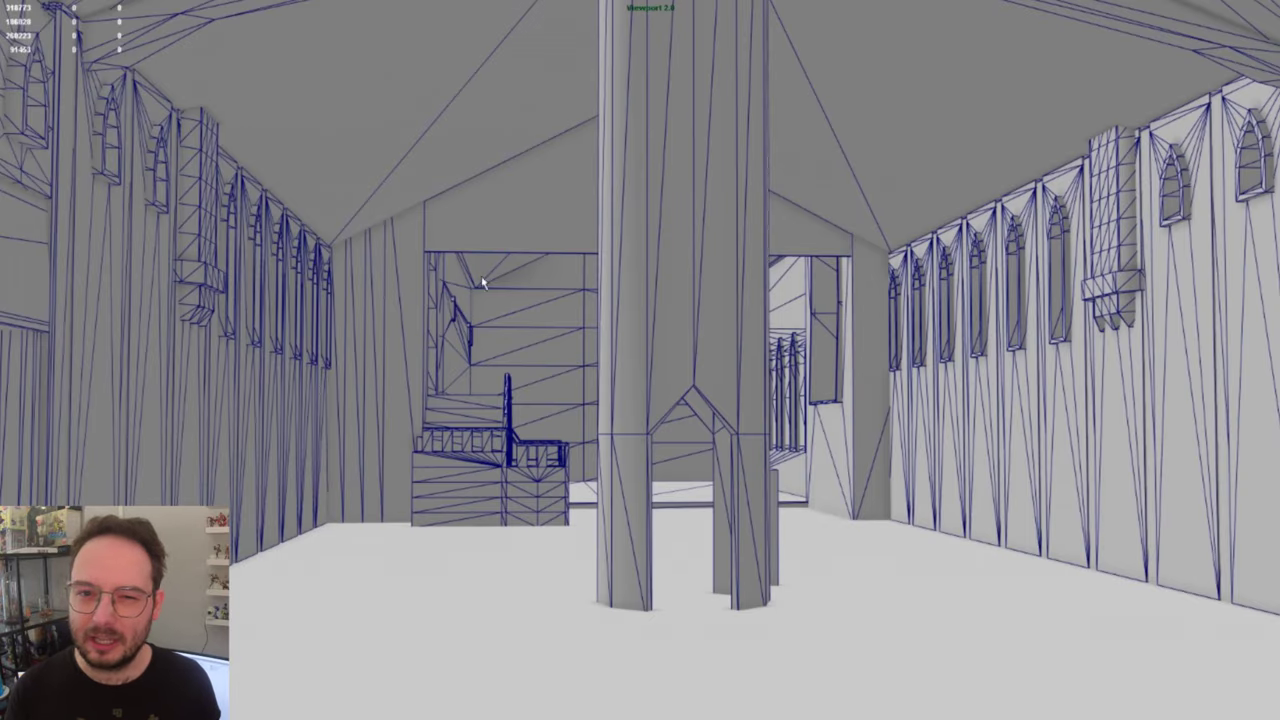
middle_click_drag(486, 277, 535, 308, "alt")
right_click_drag(535, 308, 432, 279, "alt")
mouse_move(433, 280)
left_mouse_down("alt")
mouse_move(420, 271)
mouse_move(323, 351)
mouse_move(329, 323)
mouse_move(326, 348)
left_mouse_up("alt")
right_click_drag(326, 348, 305, 306, "alt")
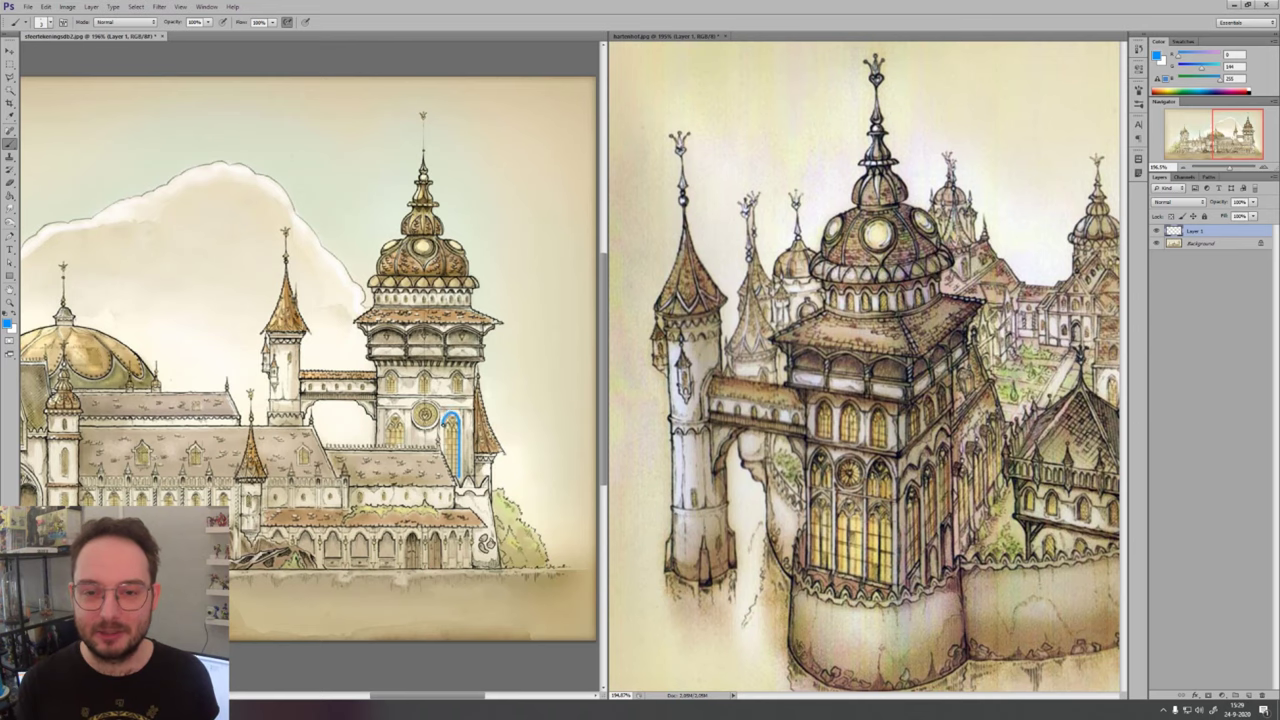
Step: Switch the brush colour to green and outline a lower window on the left castle image
left_click(848, 460)
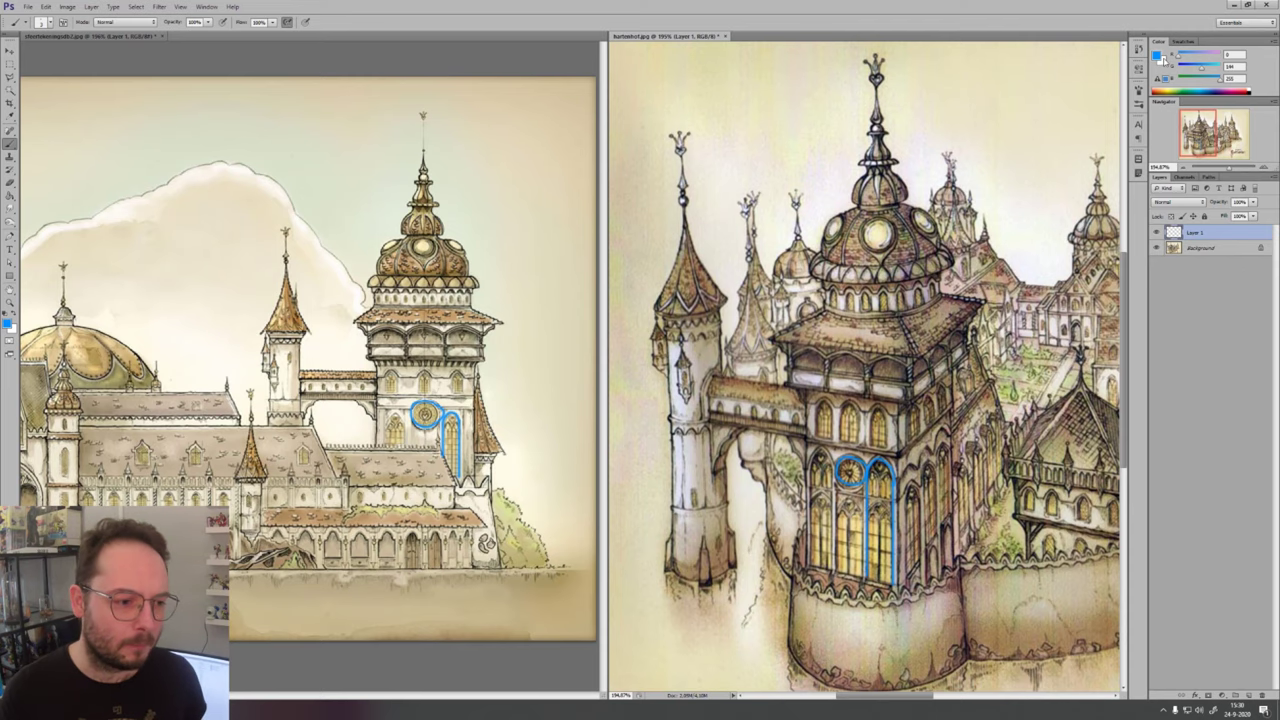
left_click(1157, 56)
key("Return")
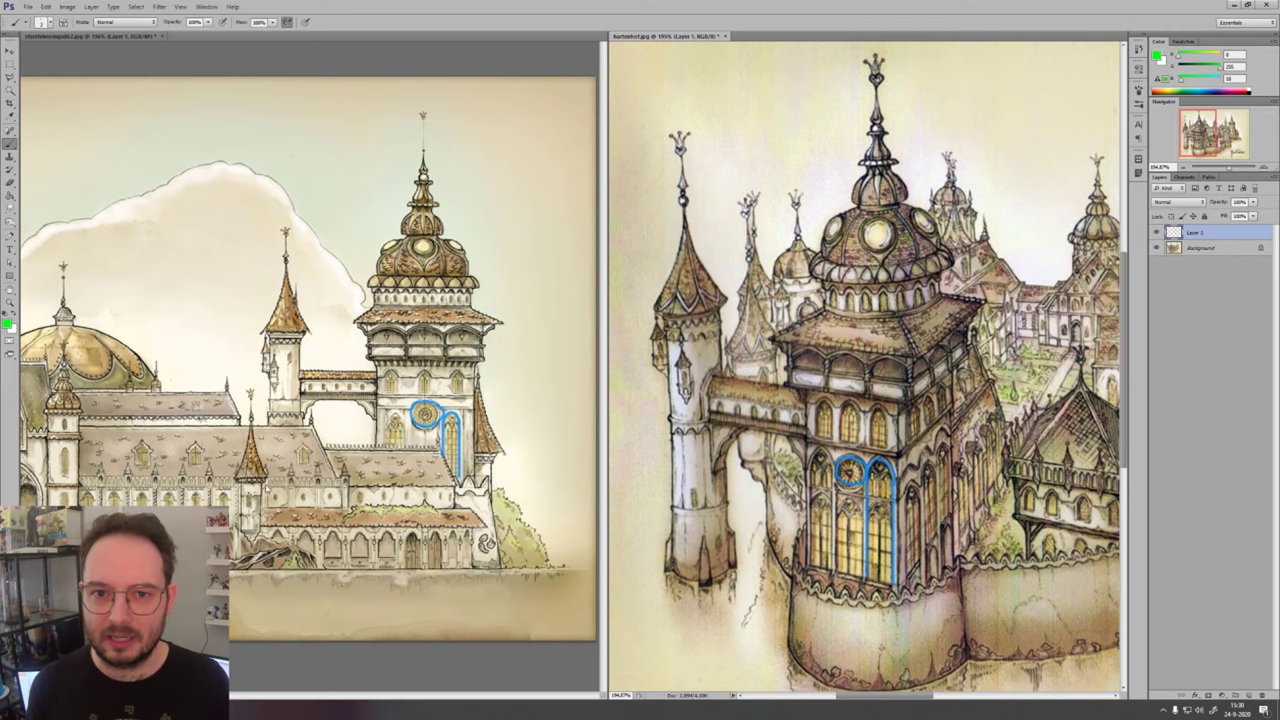
left_click_drag(310, 350, 565, 315)
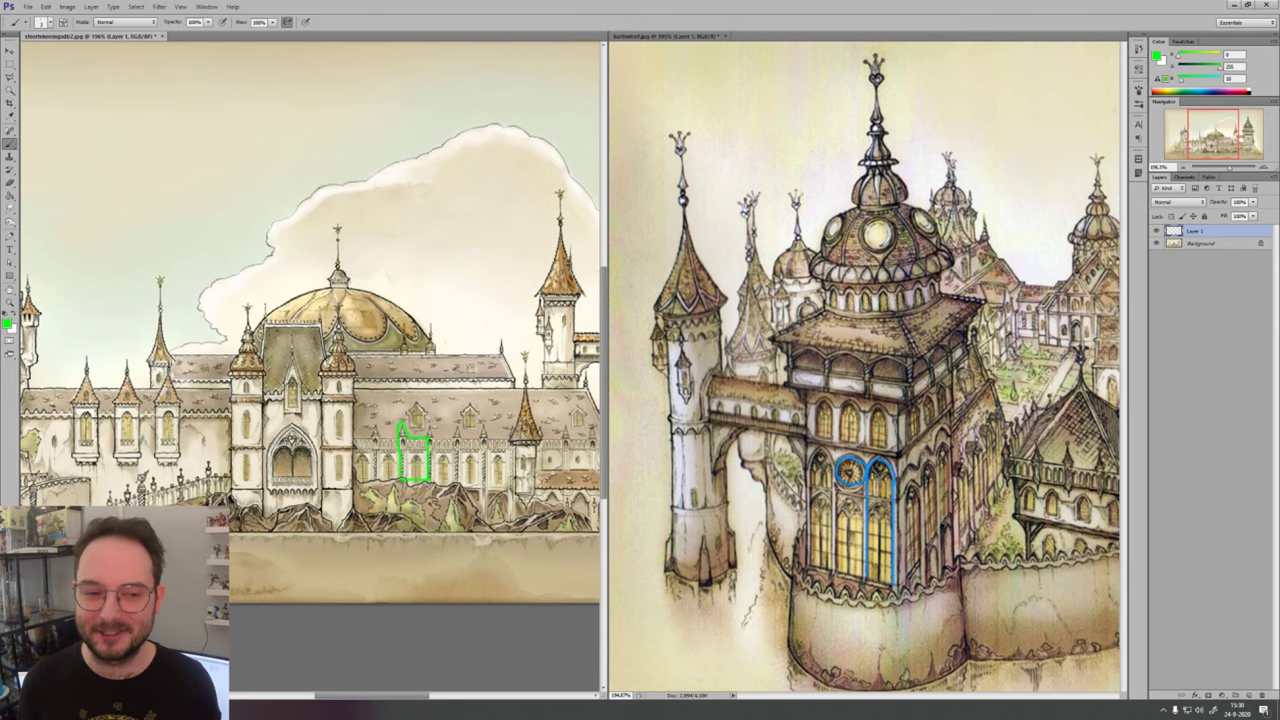
left_click_drag(598, 523, 435, 528)
left_click(435, 528, "shift")
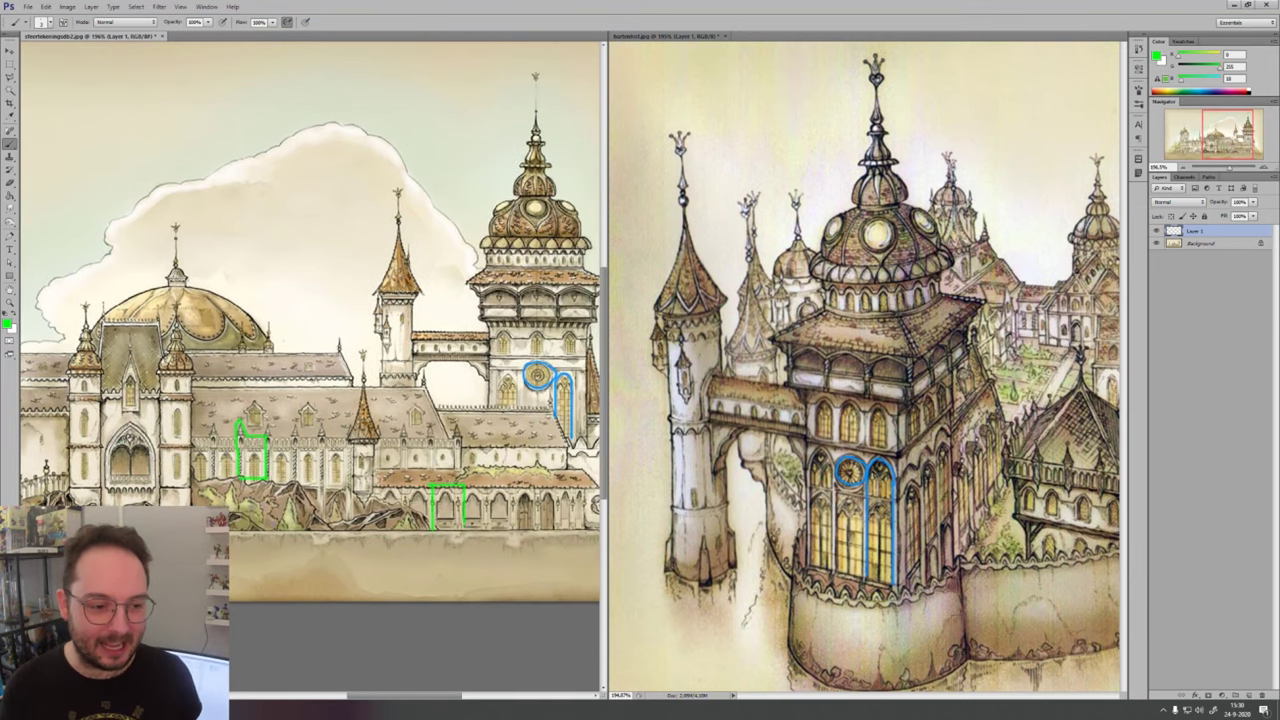
Step: Switch the brush colour to orange and circle the dome base on the left image
left_click_drag(430, 428, 389, 447)
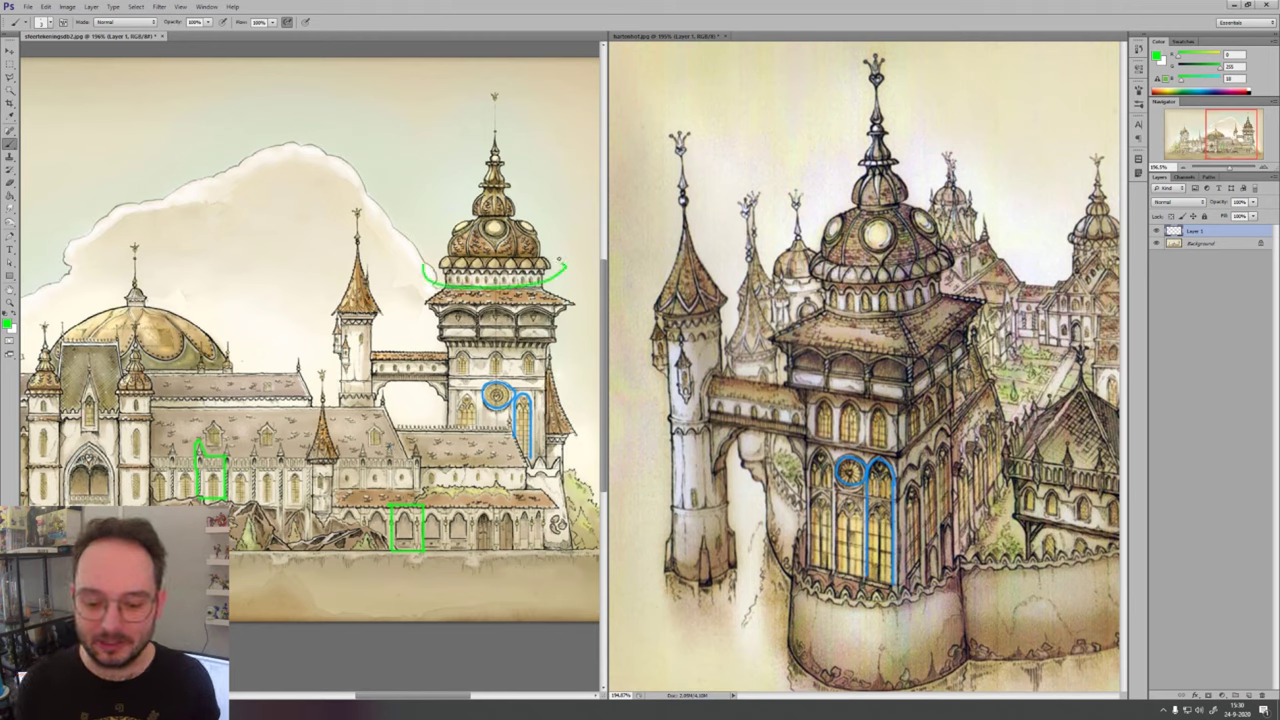
left_click(7, 323)
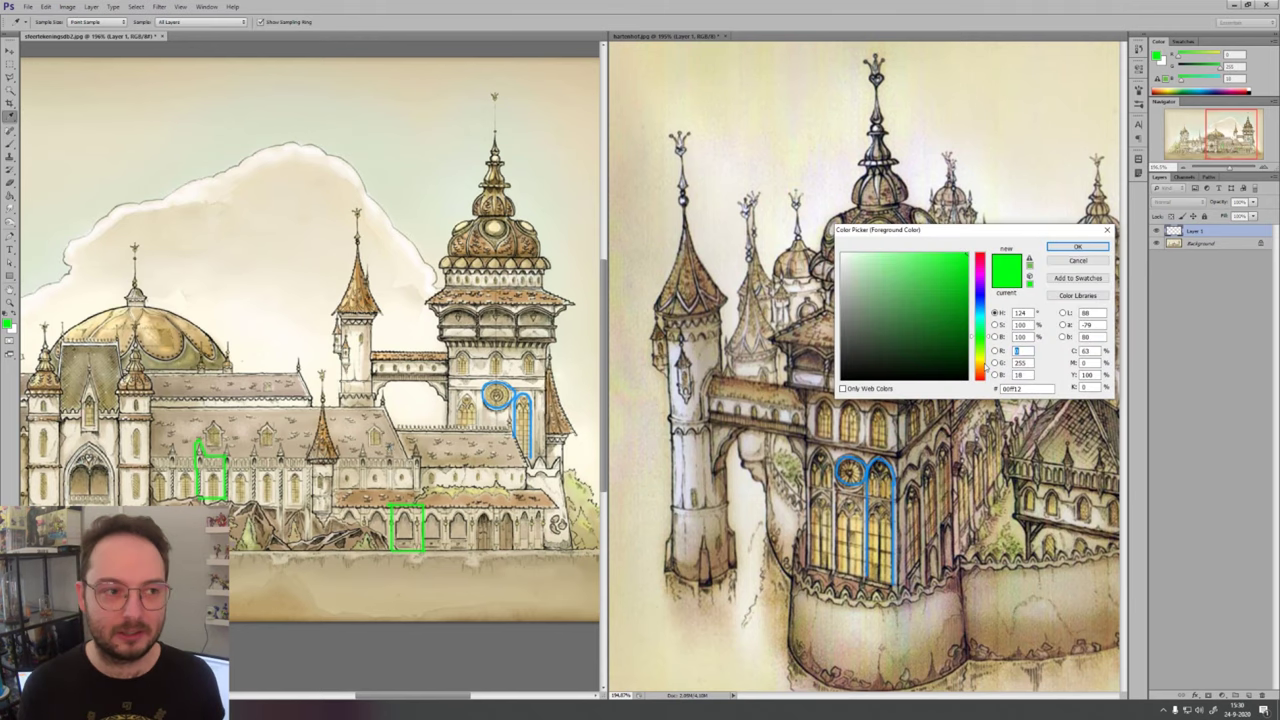
left_click(940, 270)
left_click(1077, 246)
mouse_move(566, 284)
left_mouse_down()
mouse_move(430, 280)
mouse_move(565, 283)
left_mouse_up()
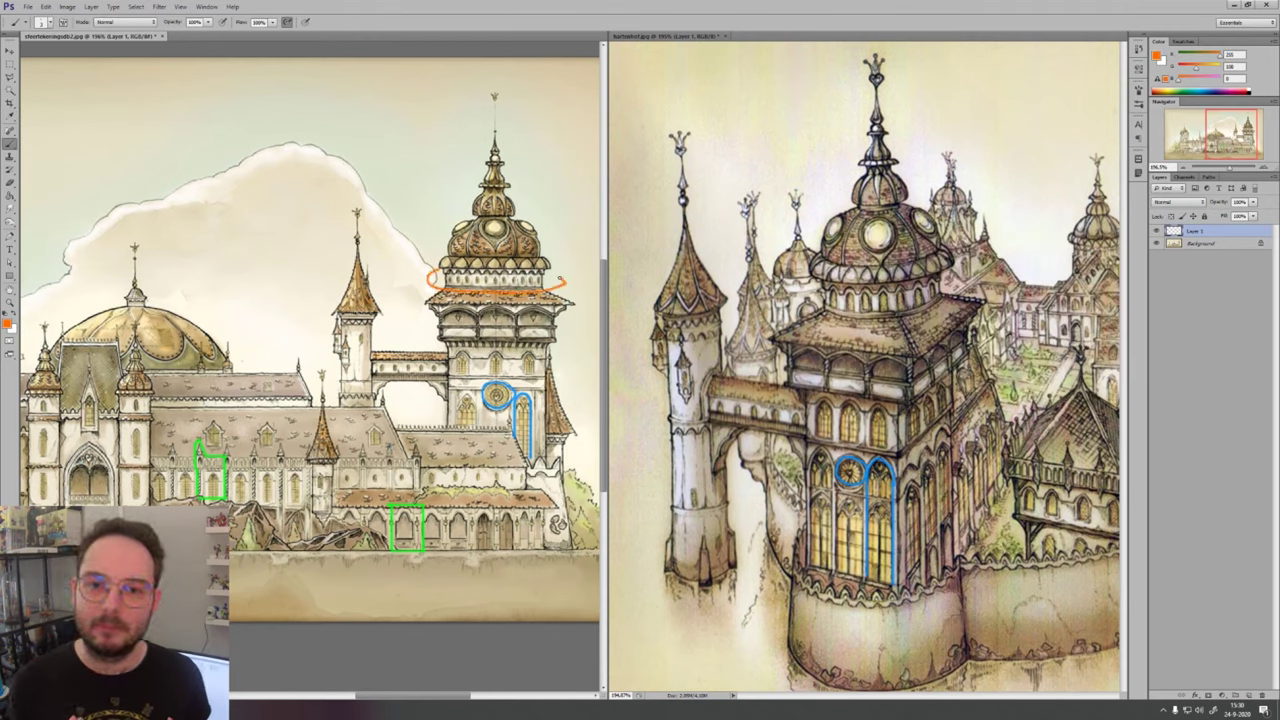
Step: Switch the brush colour to red and circle two windows on the left image's tower
left_click(873, 317)
left_click(7, 323)
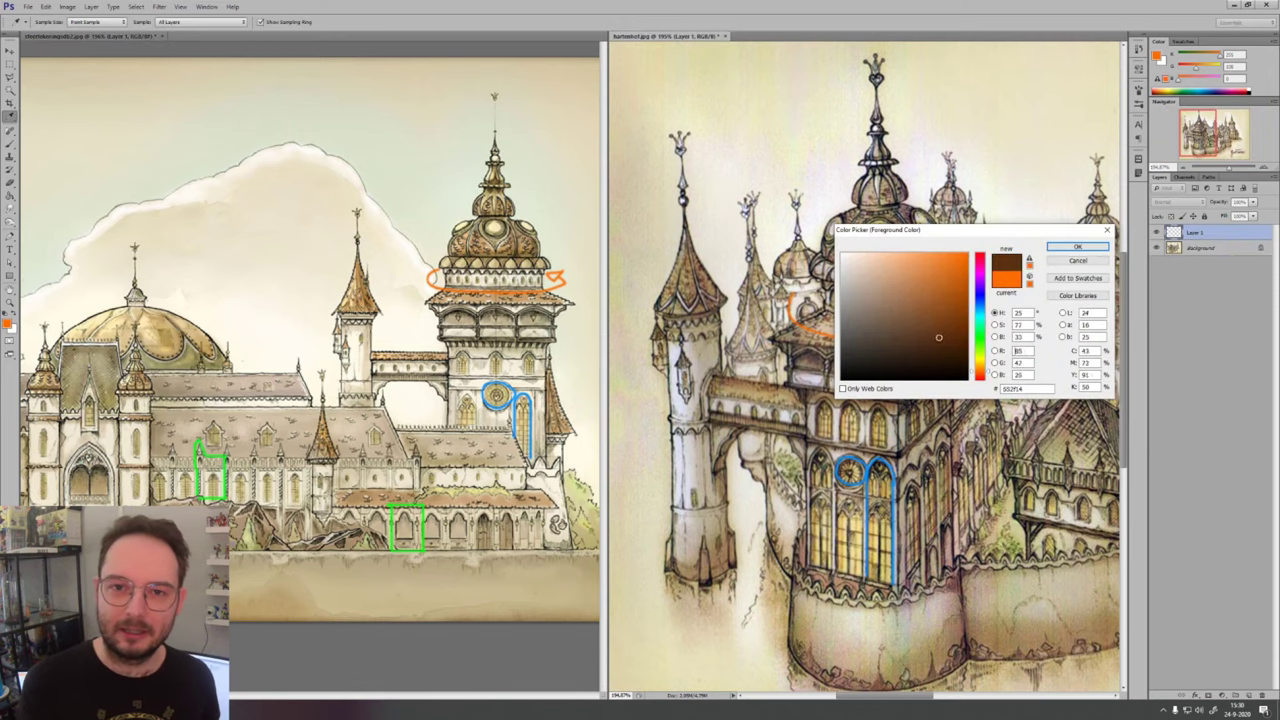
left_click(952, 327)
left_click(1077, 246)
left_click_drag(928, 449, 966, 399)
left_click_drag(250, 350, 580, 270)
left_click_drag(140, 304, 126, 304)
left_click_drag(150, 330, 87, 330)
Step: Circle a matching window on the right image in red and fit that image in its window
left_click_drag(822, 412, 715, 402)
left_click_drag(822, 347, 815, 384)
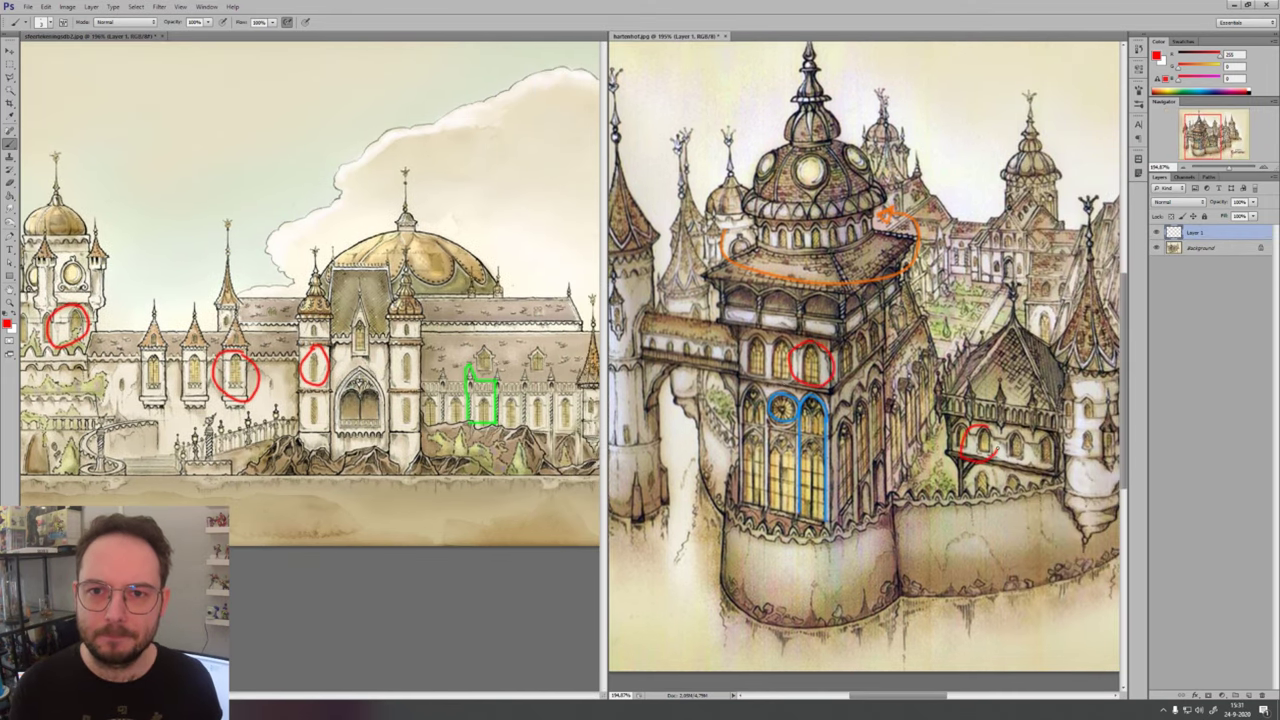
left_click_drag(900, 420, 627, 438)
key("ctrl+0")
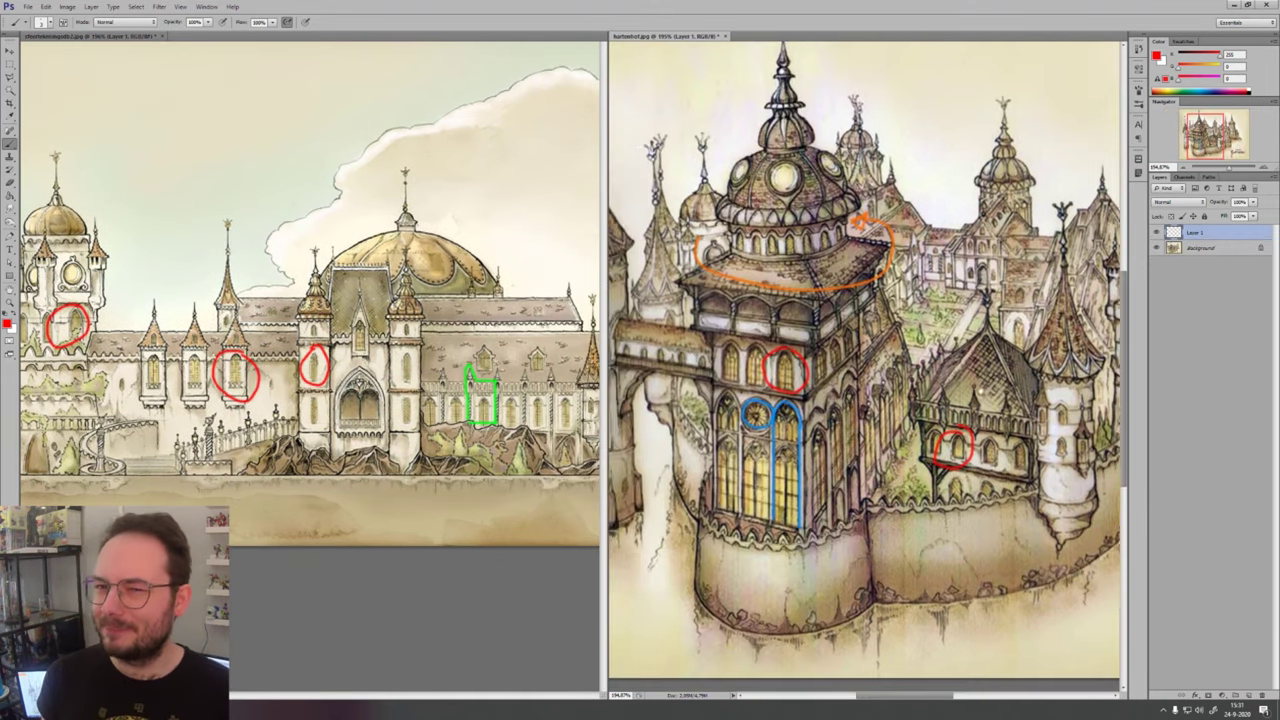
left_click_drag(488, 238, 255, 290)
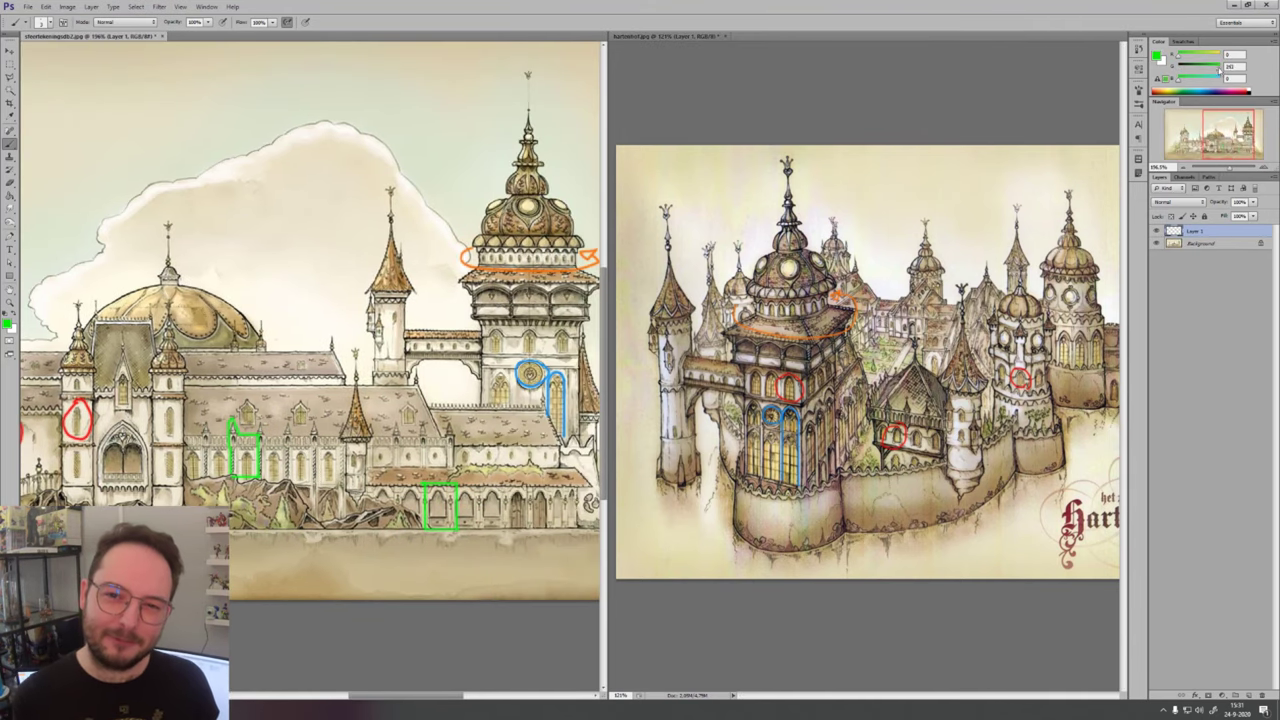
Step: Switch the brush colour to blue and circle the right-hand tower's dome
left_click(1157, 56)
left_click(987, 340)
left_click(1074, 244)
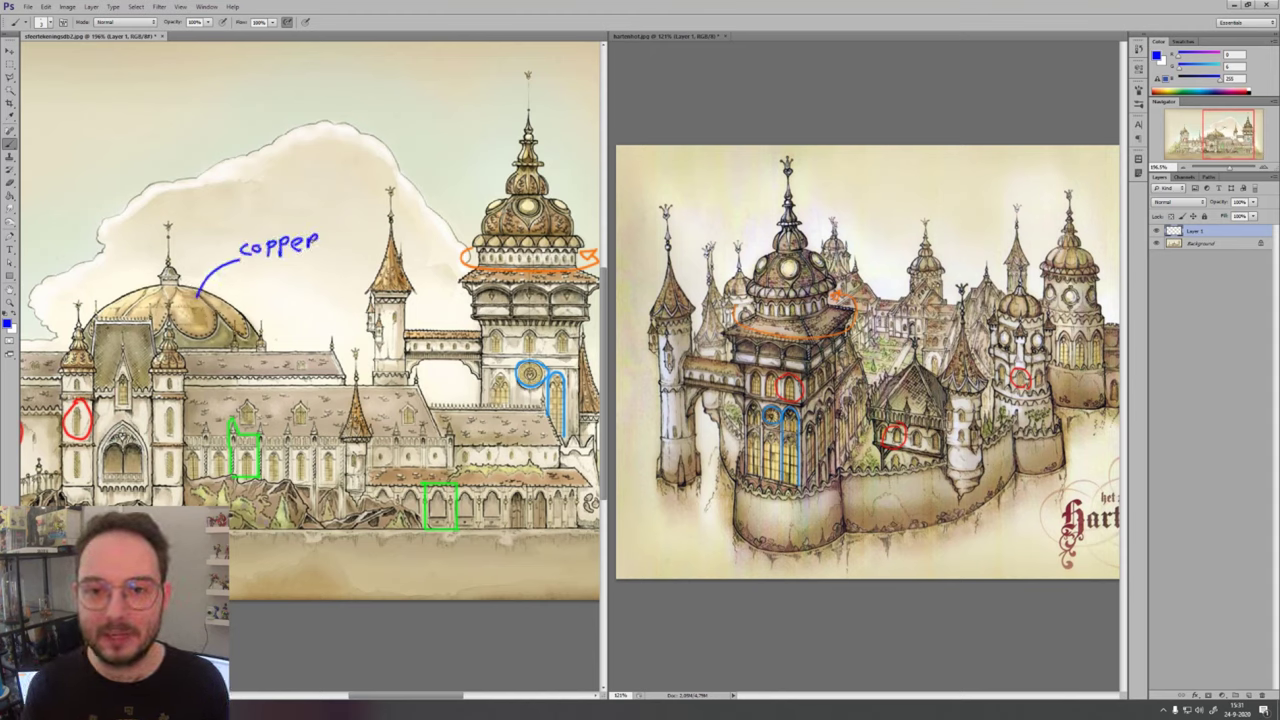
left_click_drag(1040, 244, 1046, 248)
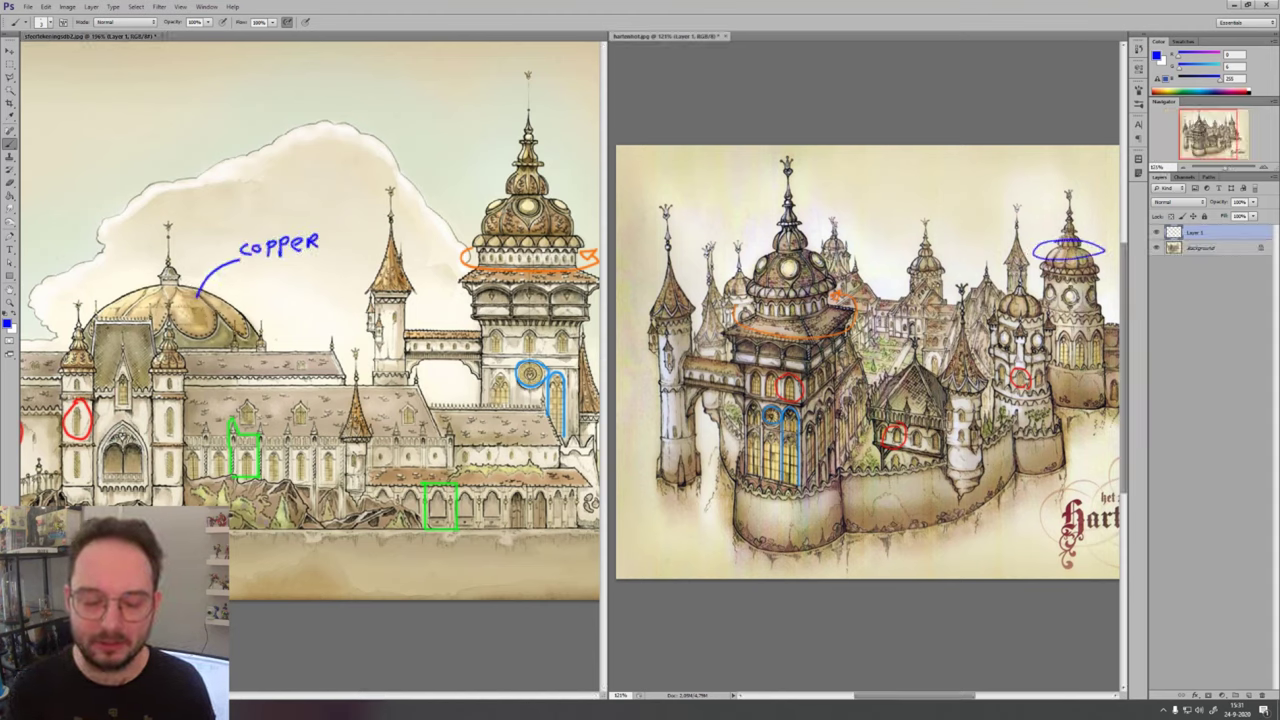
Step: Draw a pointer line to the central dome and brush further marks on the left castle image
left_click(446, 185)
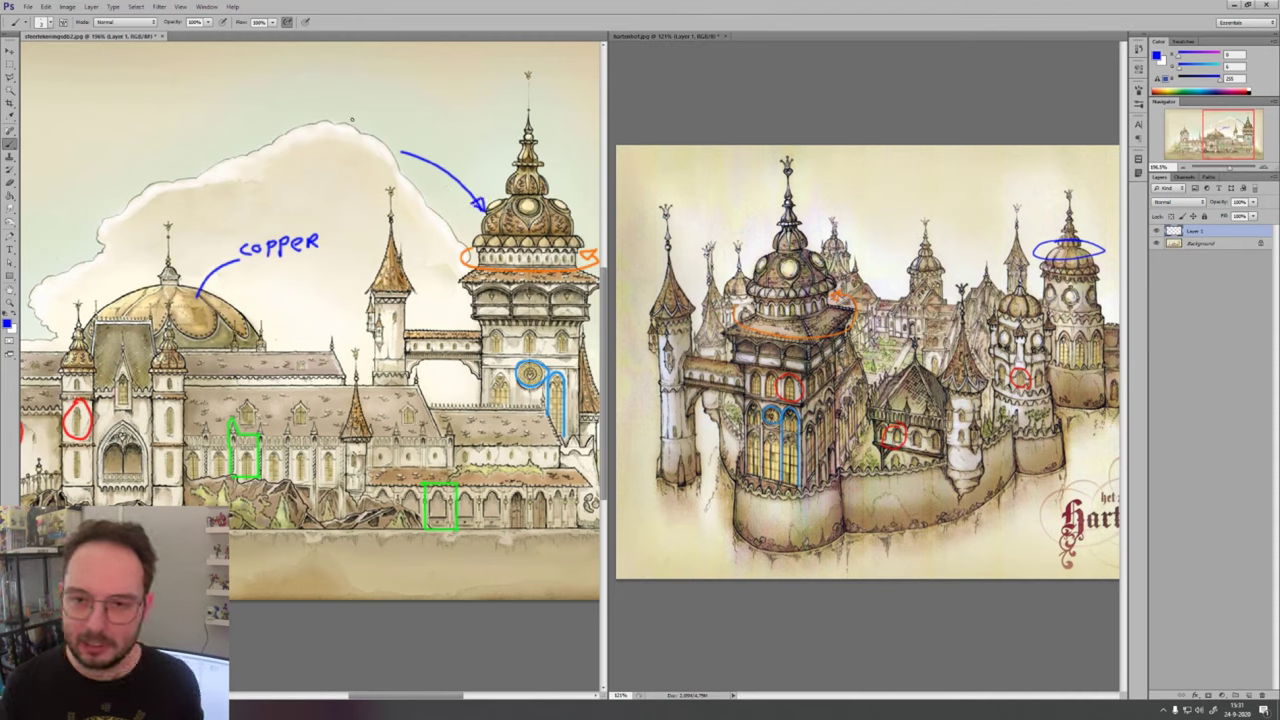
mouse_move(810, 234)
left_mouse_down()
mouse_move(847, 201)
mouse_move(867, 202)
left_mouse_up()
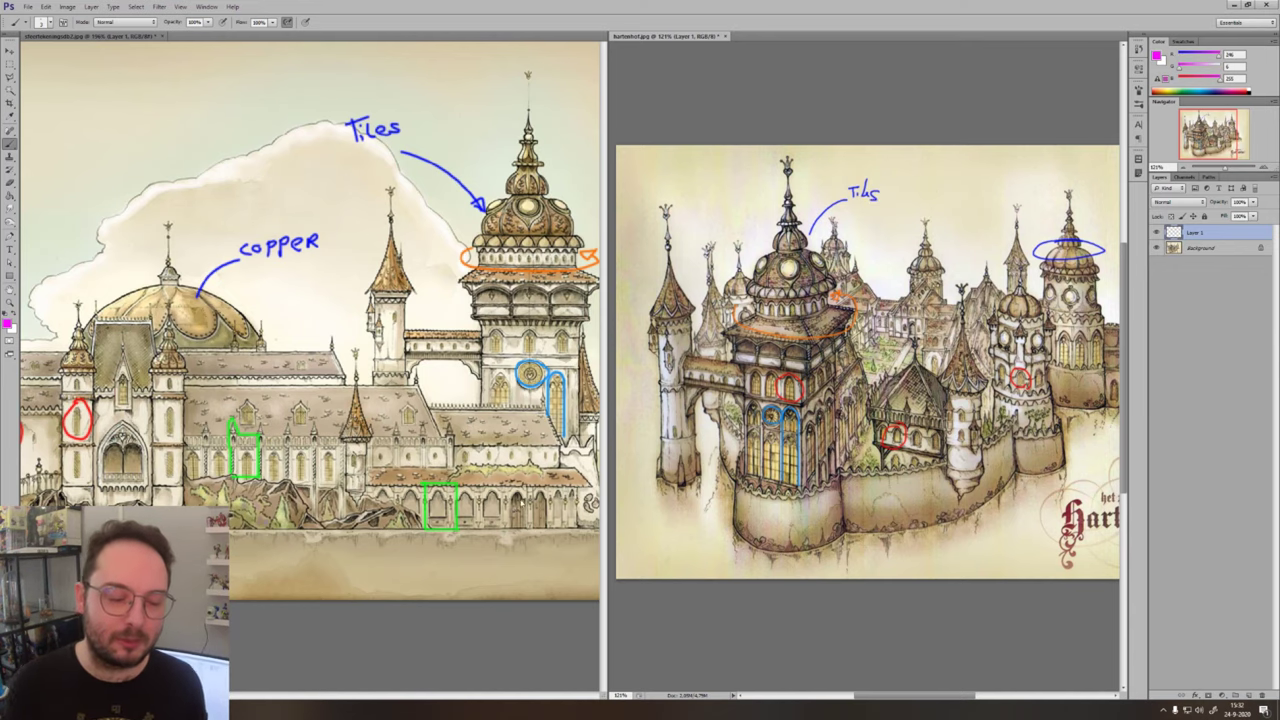
left_click(514, 511)
left_click_drag(512, 500, 521, 503)
scroll(310, 330, "left", 6, "ctrl")
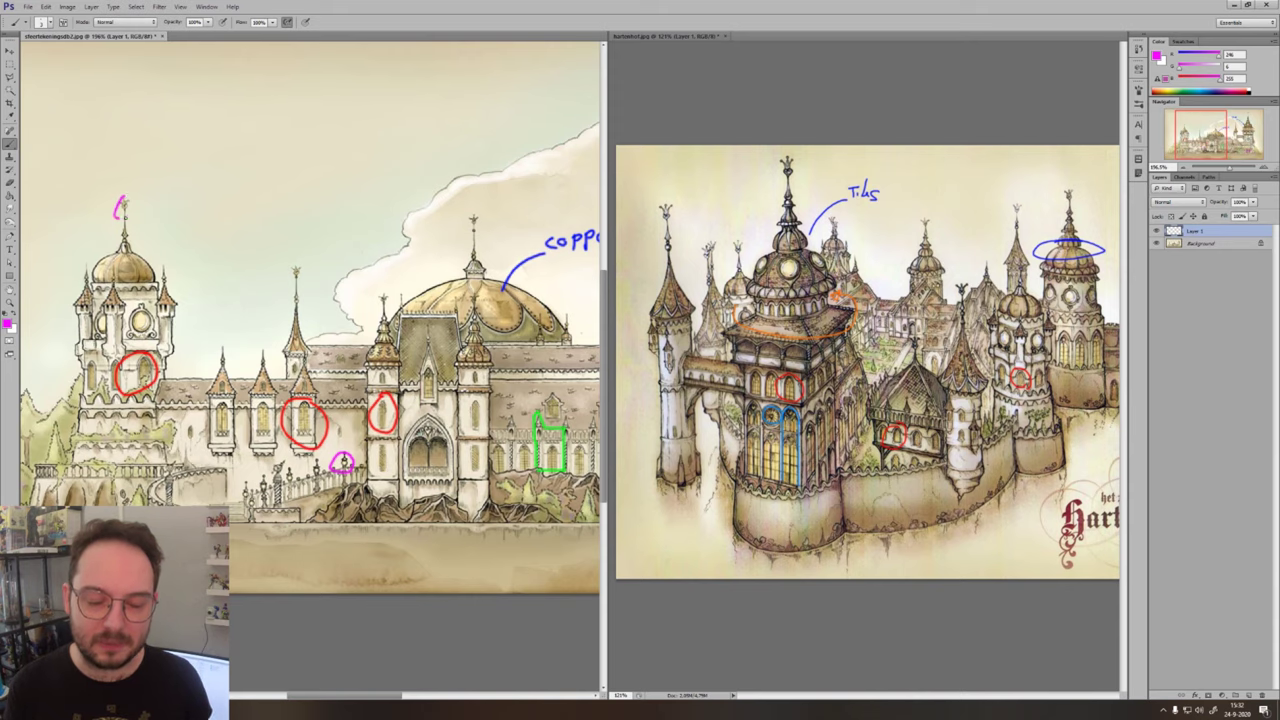
left_click_drag(128, 203, 125, 212)
scroll(310, 330, "right", 9, "ctrl")
left_click_drag(376, 205, 372, 210)
Step: Fit the left castle image to its window and show the right image at actual size
key("ctrl+0")
key("ctrl+Tab")
key("ctrl+1")
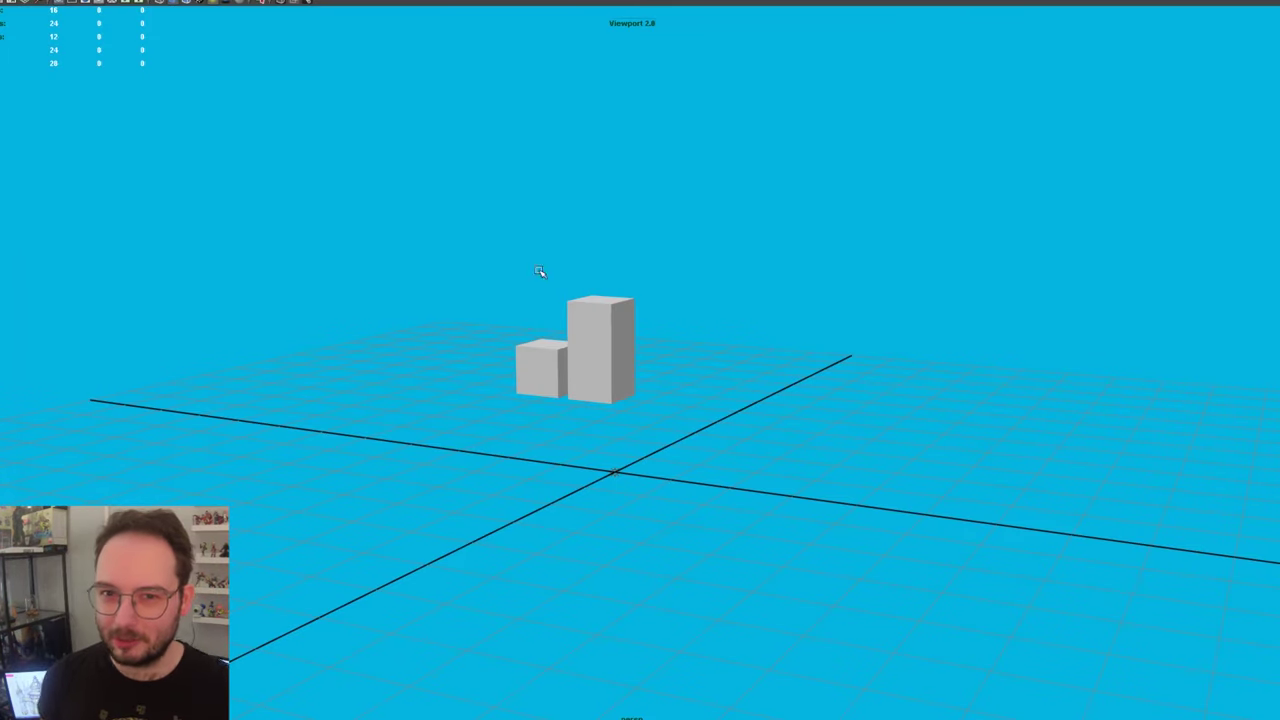
Step: Enlarge the ground plane and stretch a new box into a tall tower beside the cubes
left_click_drag(544, 270, 548, 270, "alt")
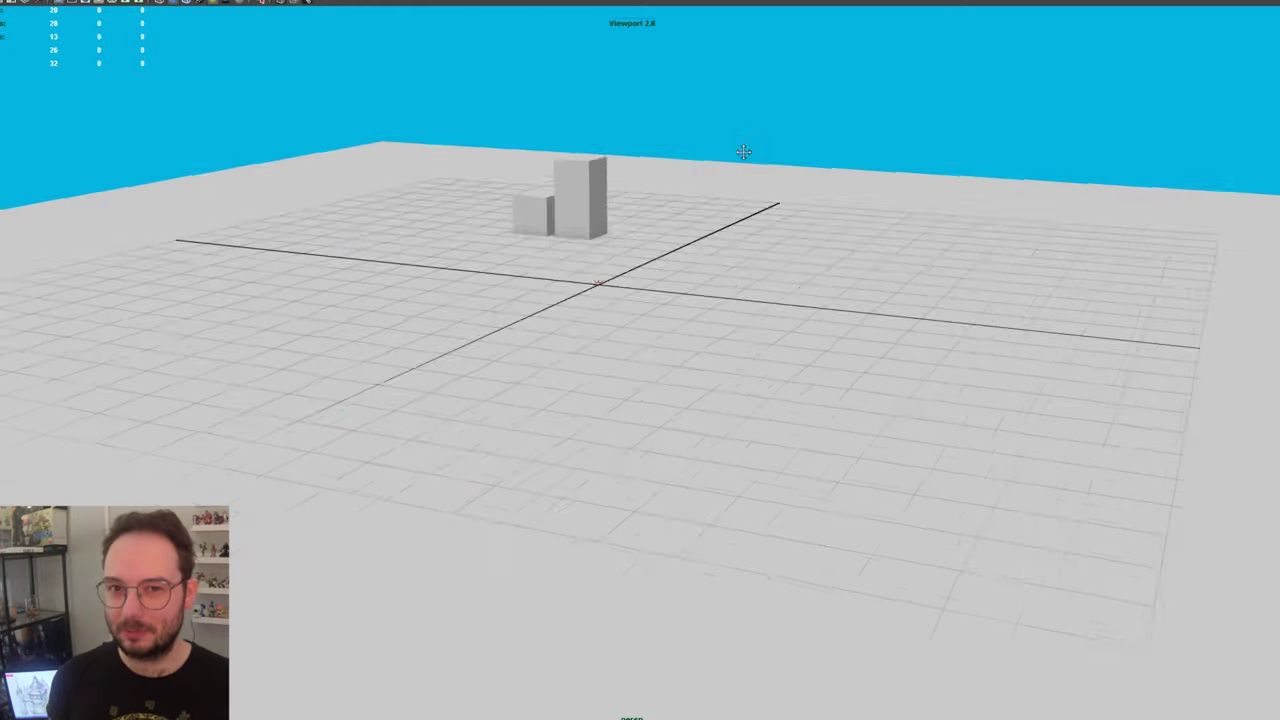
left_click_drag(743, 149, 837, 97, "alt")
key("e")
scroll(640, 400, "down", 3)
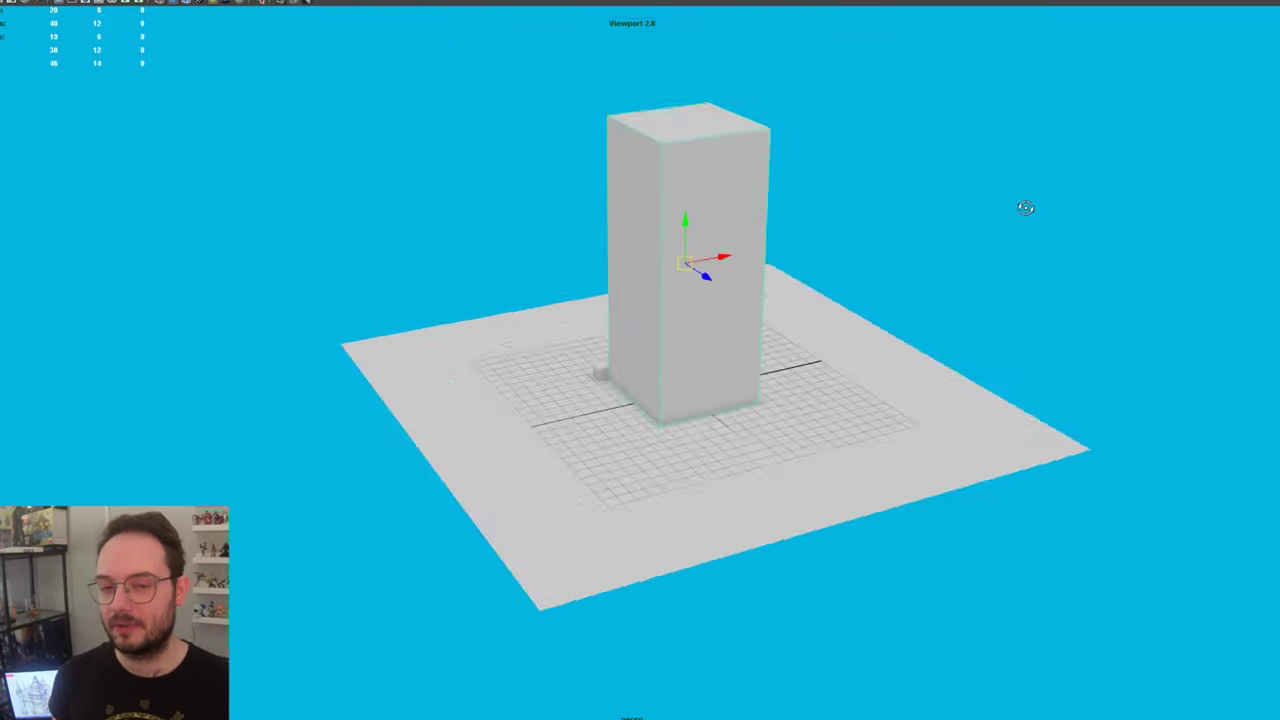
left_click_drag(1023, 206, 646, 294, "alt")
Step: Inspect the tower and base slab, selecting an edge loop on the tower and undoing a change
left_click(657, 545)
scroll(613, 548, "down", 2)
scroll(646, 294, "down", 3)
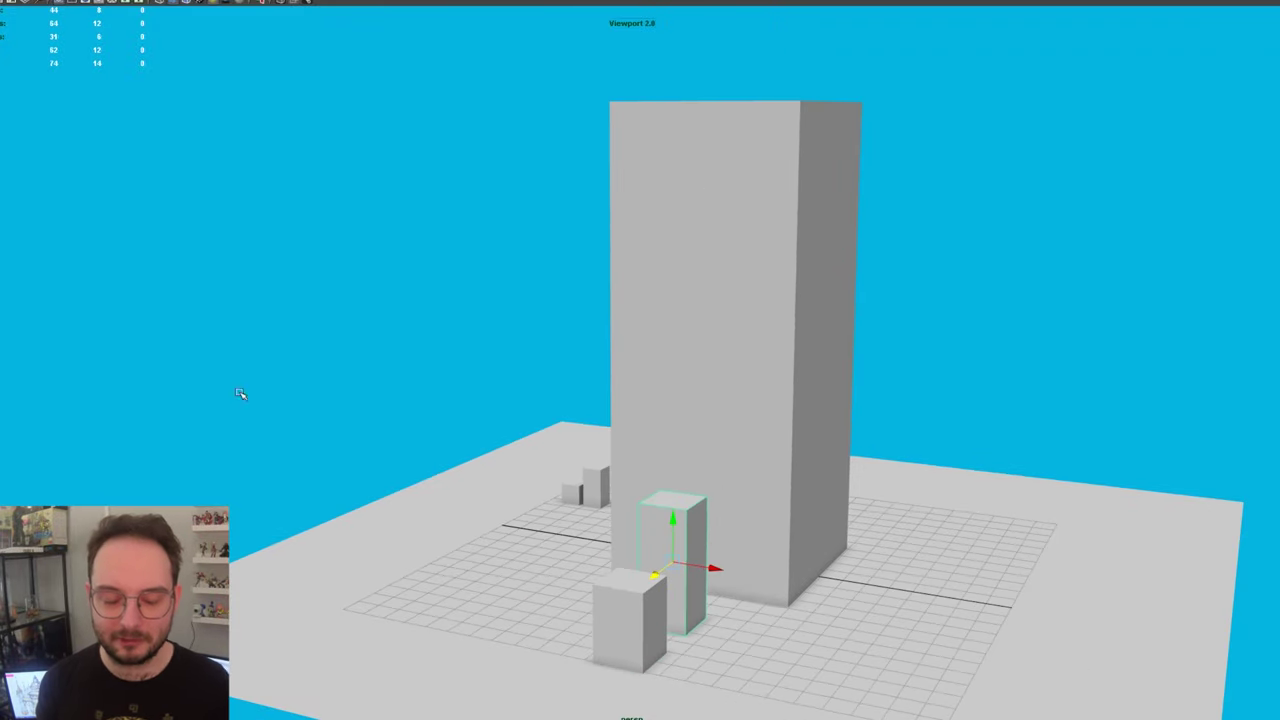
scroll(686, 463, "up", 3)
left_click(775, 333)
left_click_drag(775, 333, 486, 400, "alt")
left_click(723, 580)
left_click(686, 263)
left_click(729, 177)
key("ctrl+z")
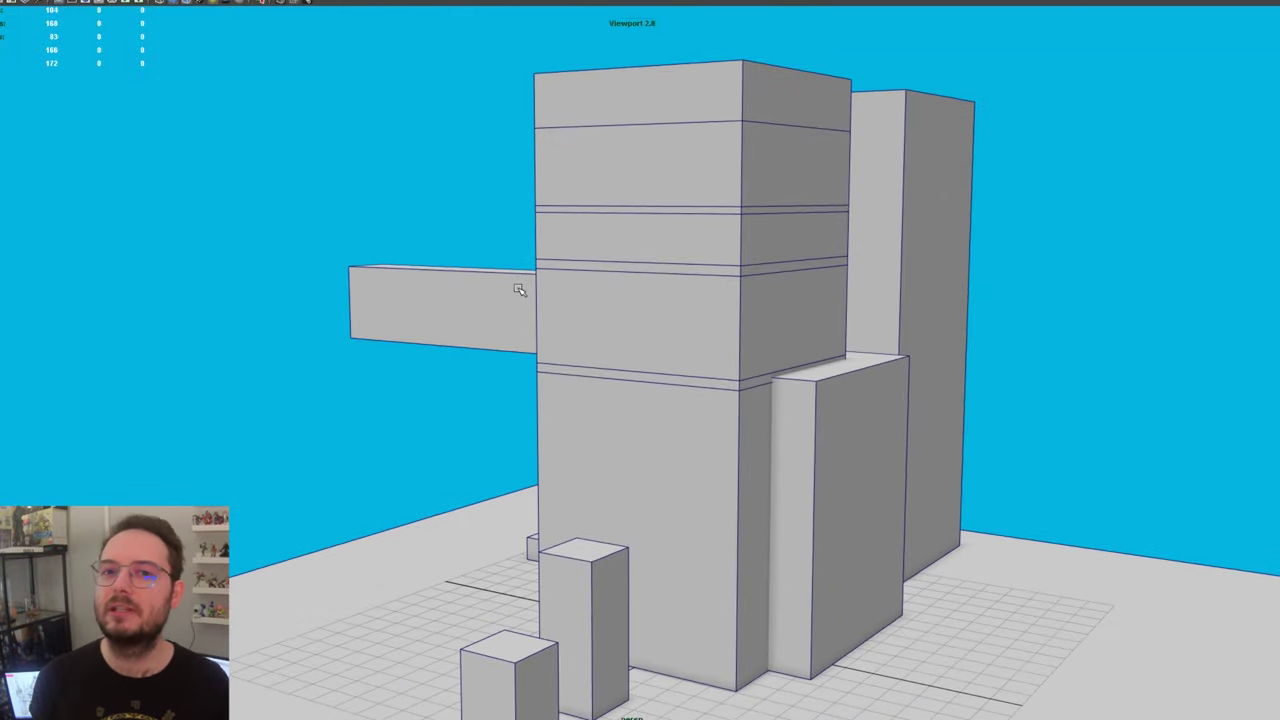
Step: Frame the cylinder on top of the tower face-on and start an edge loop around it
left_click(660, 211)
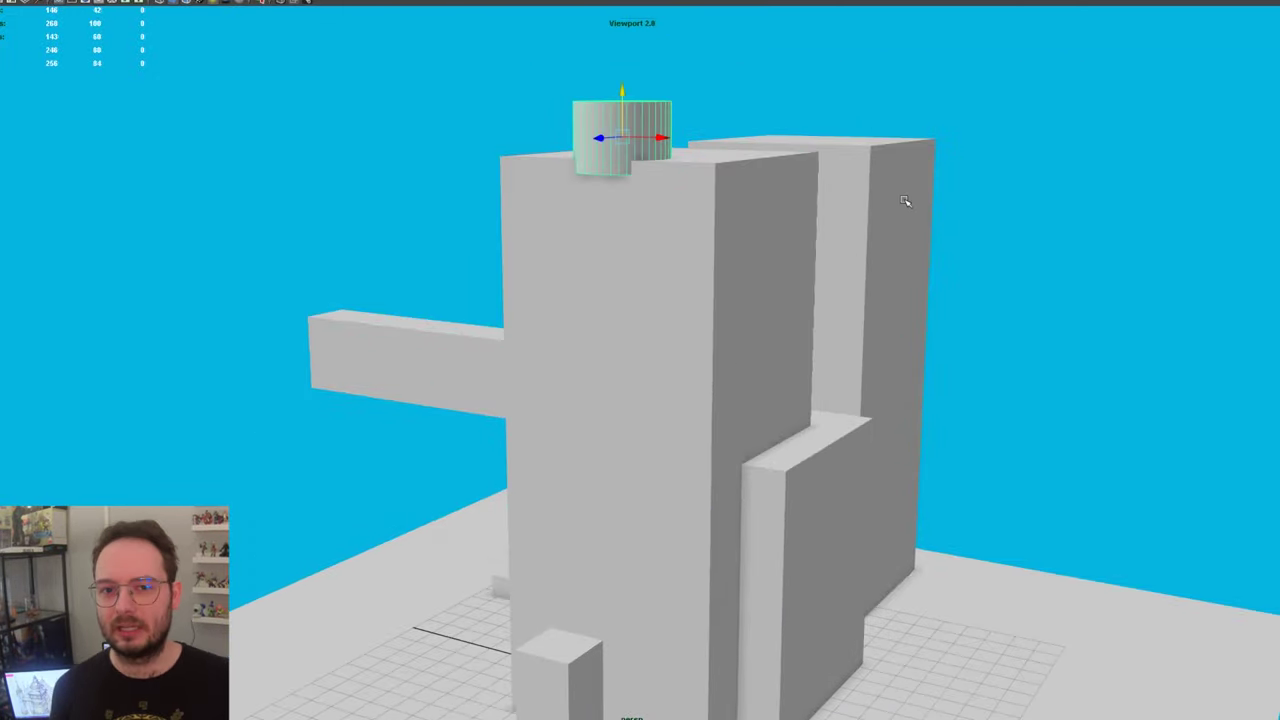
left_click_drag(908, 200, 600, 400, "alt")
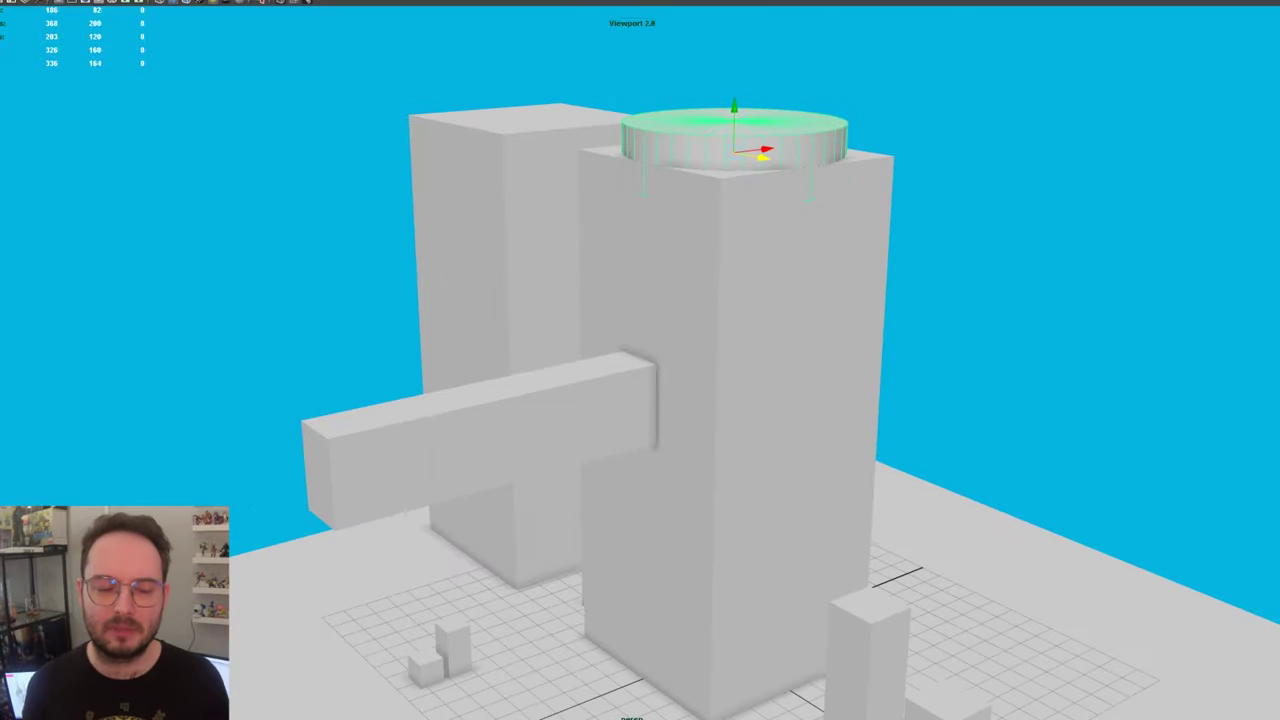
left_click_drag(720, 300, 760, 330, "alt")
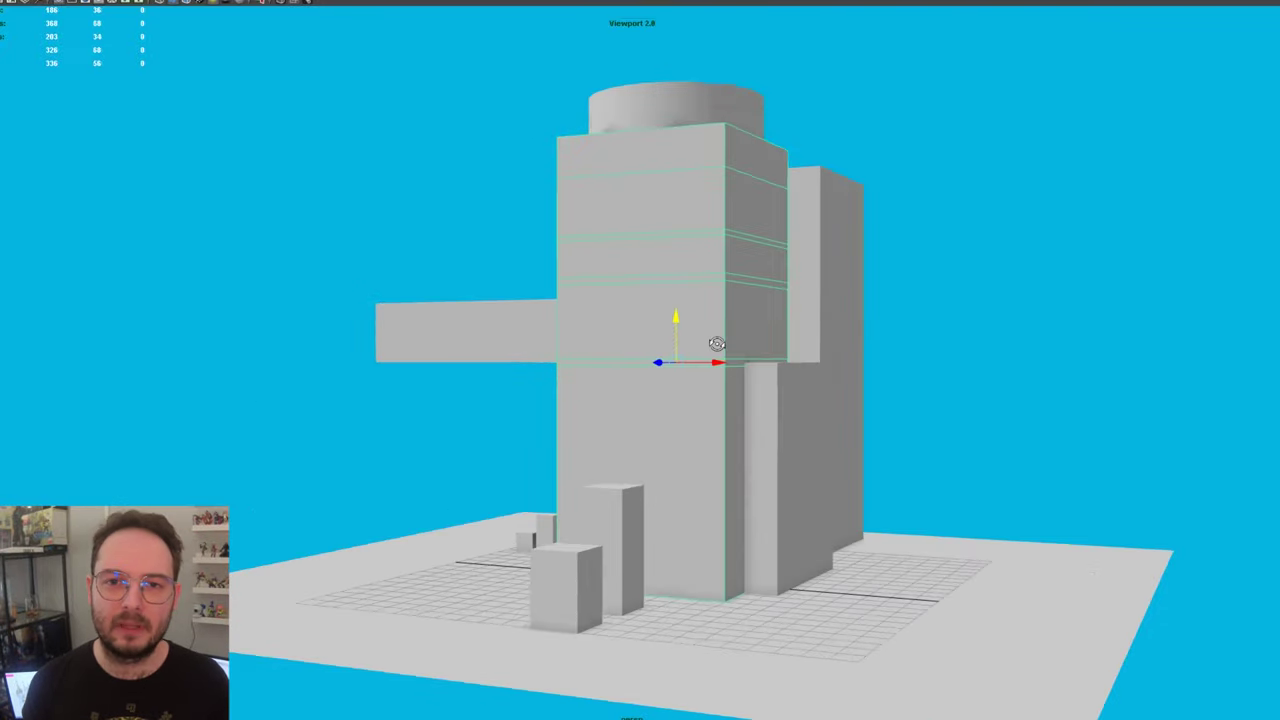
left_click_drag(714, 343, 668, 176, "alt")
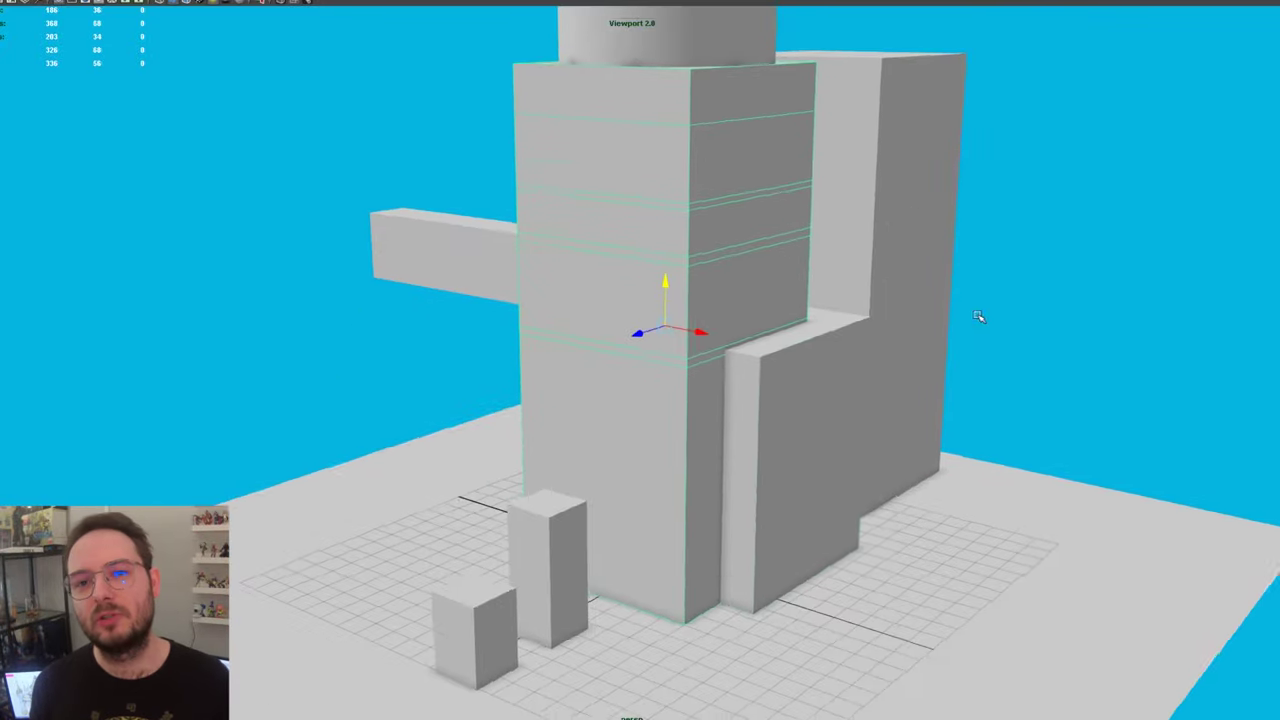
left_click_drag(980, 314, 781, 353, "alt")
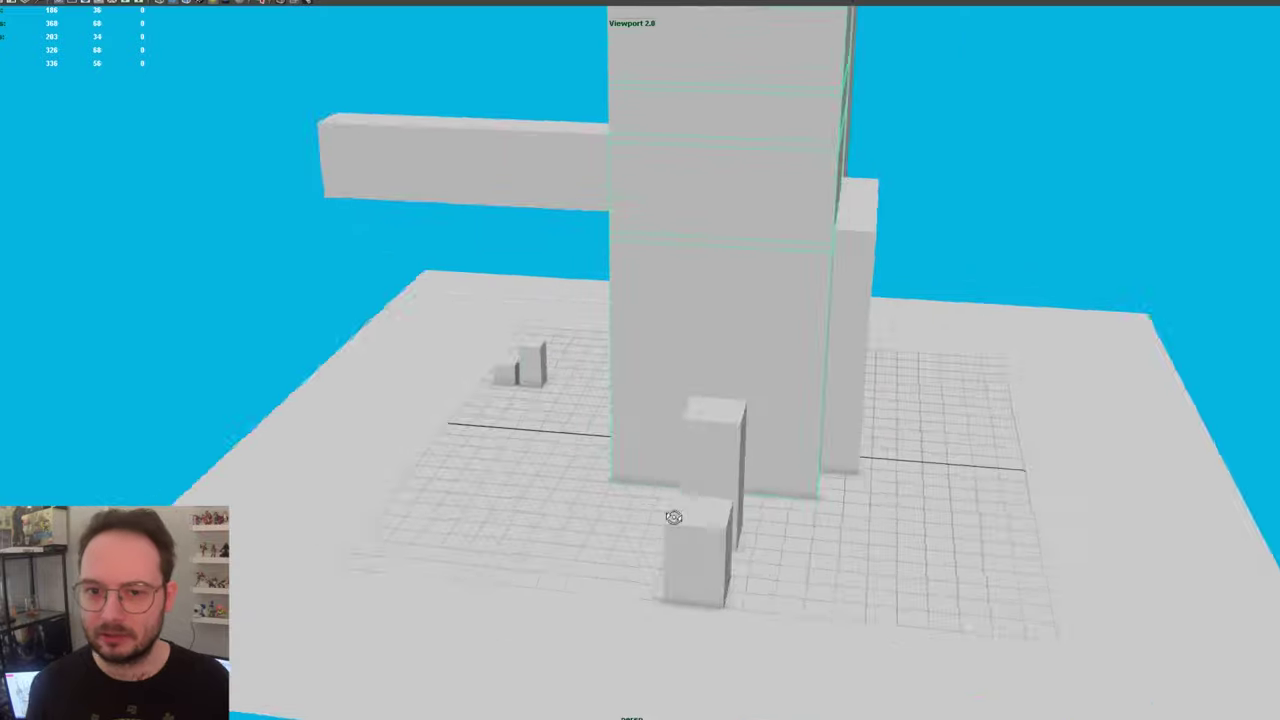
left_click_drag(1120, 288, 1194, 126, "alt")
key("f")
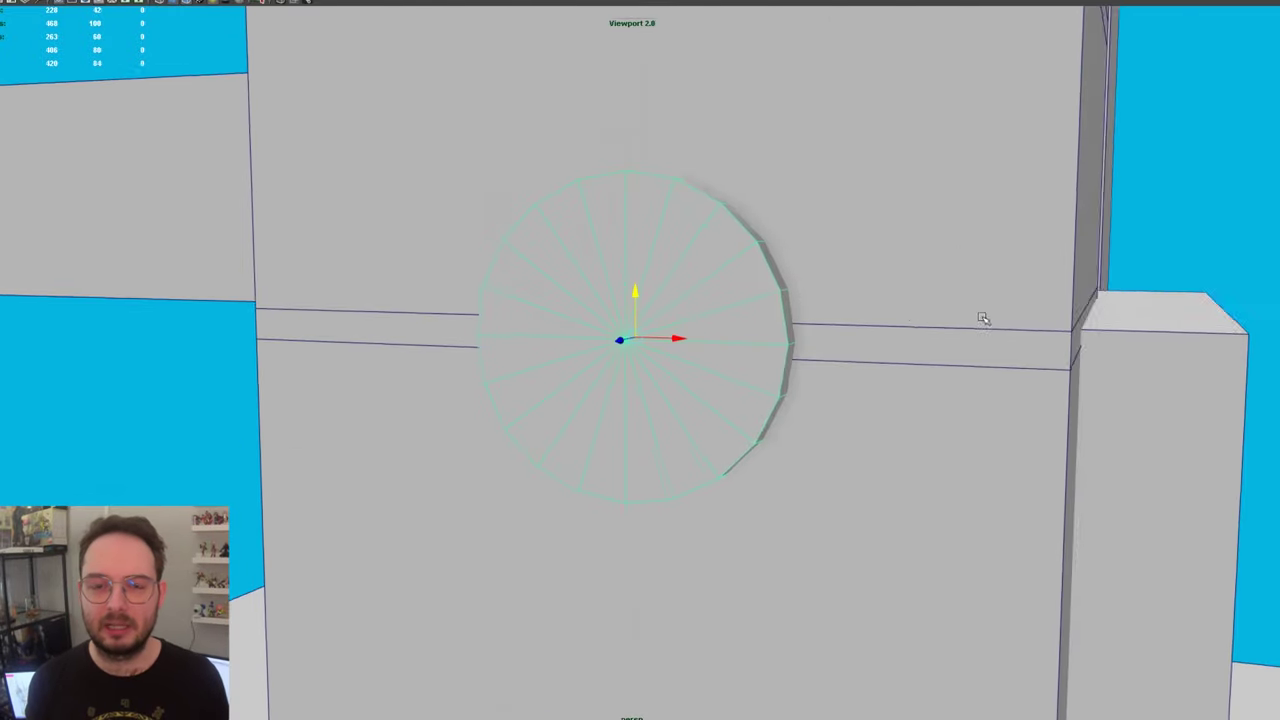
left_click_drag(692, 323, 640, 323, "alt")
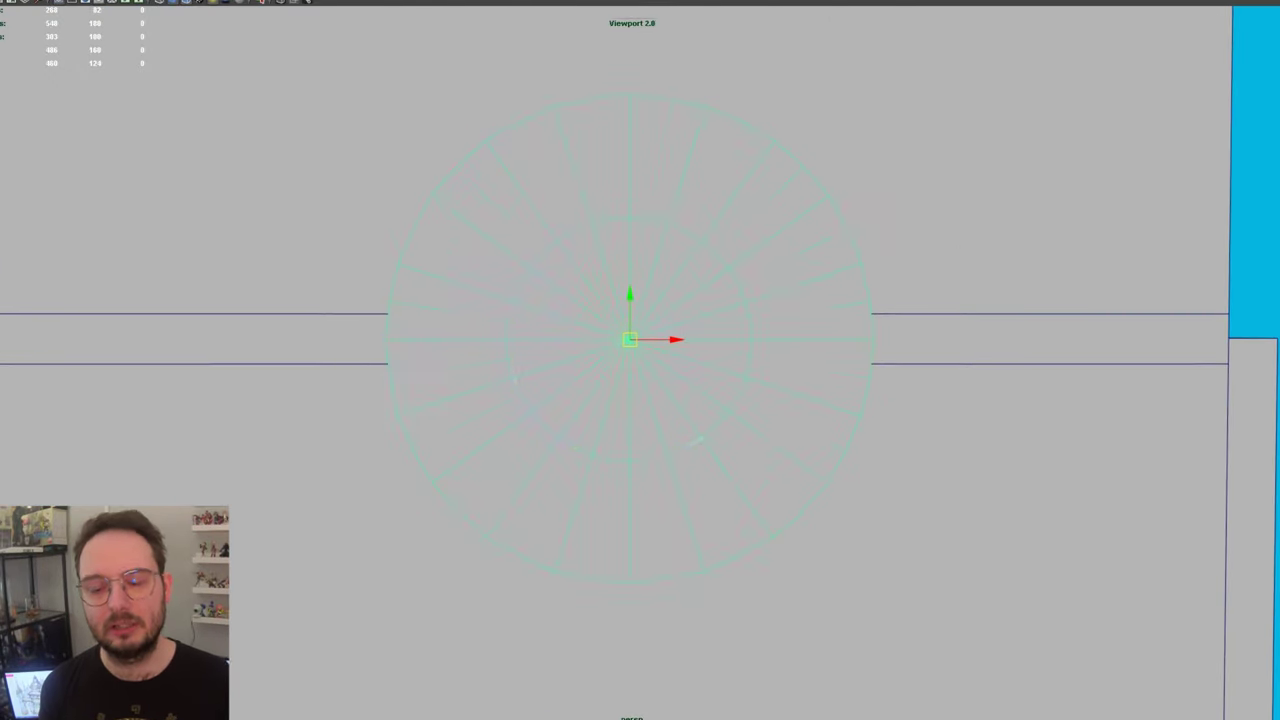
left_click(185, 17)
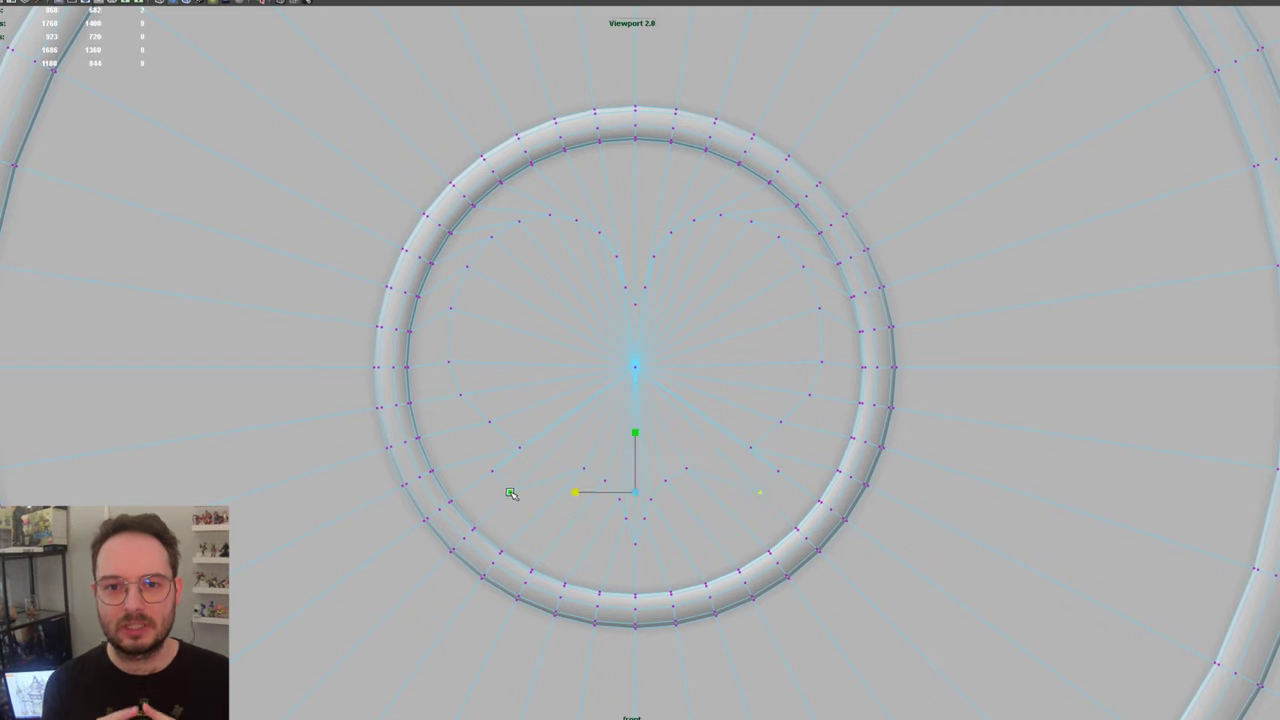
Step: Orbit, zoom and pan to inspect the window's rings and raised heart in perspective
scroll(636, 396, "down", 3)
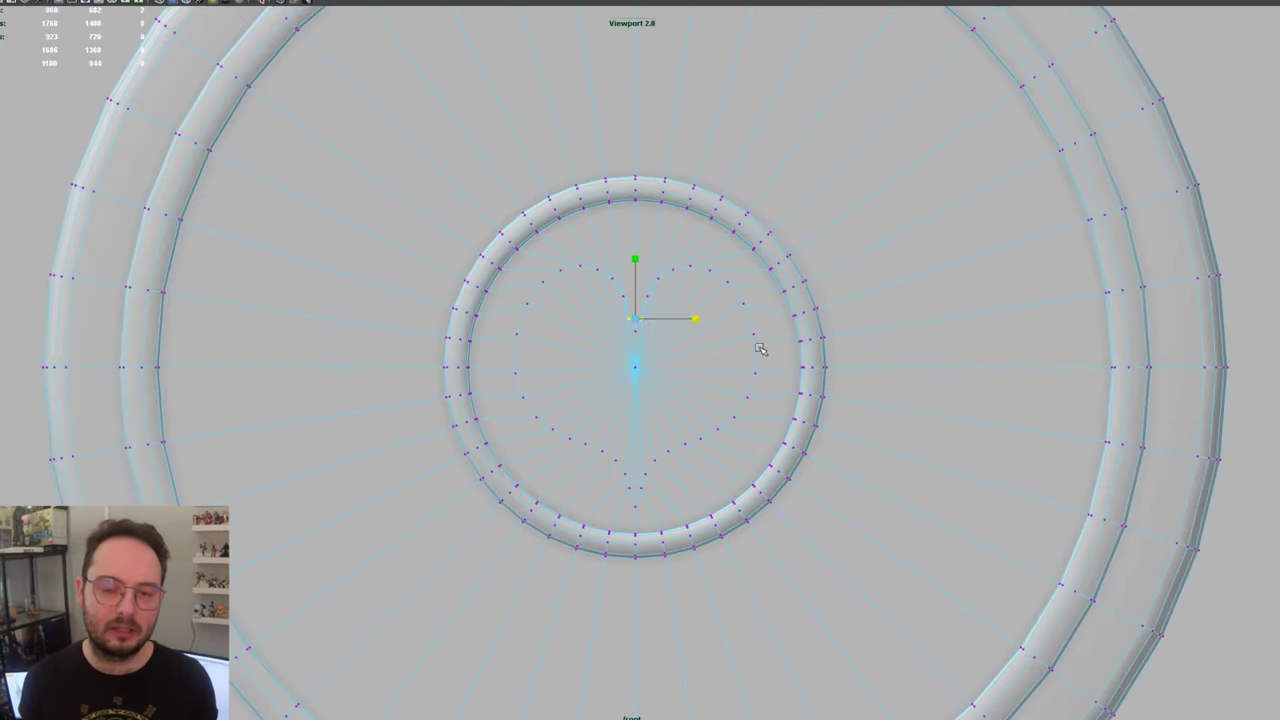
scroll(603, 286, "up", 2)
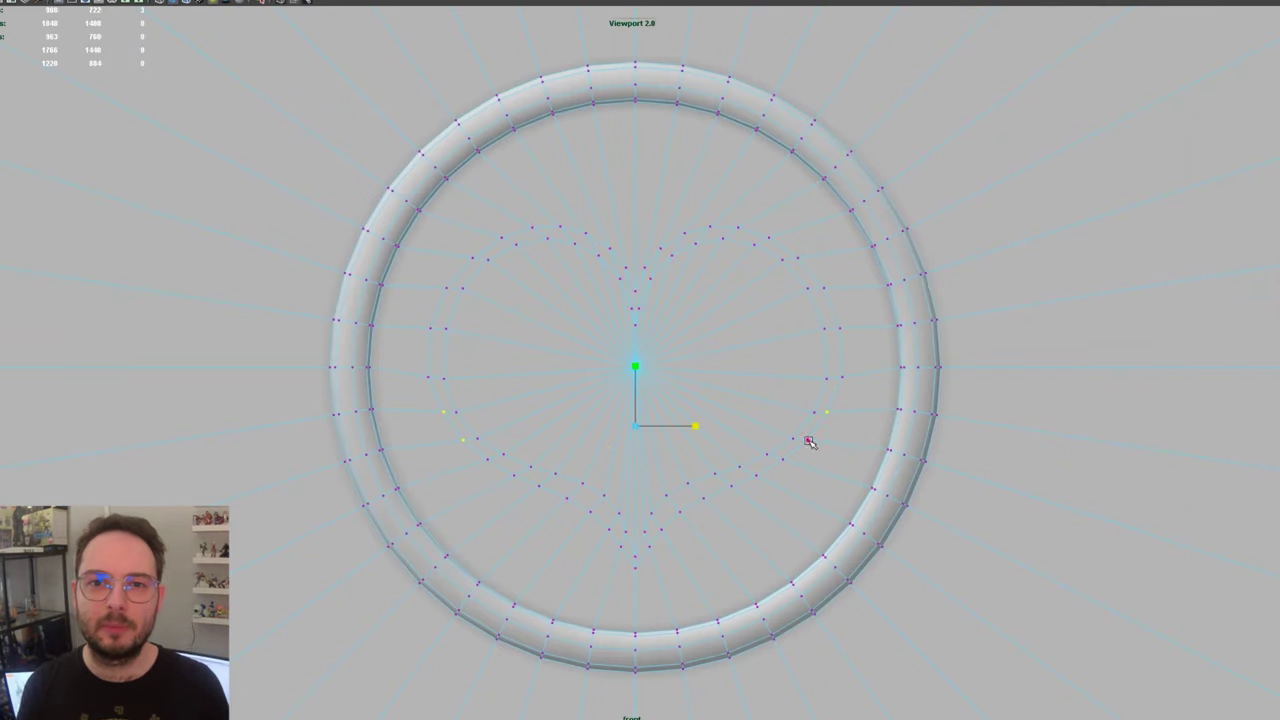
left_click_drag(645, 534, 316, 278, "alt")
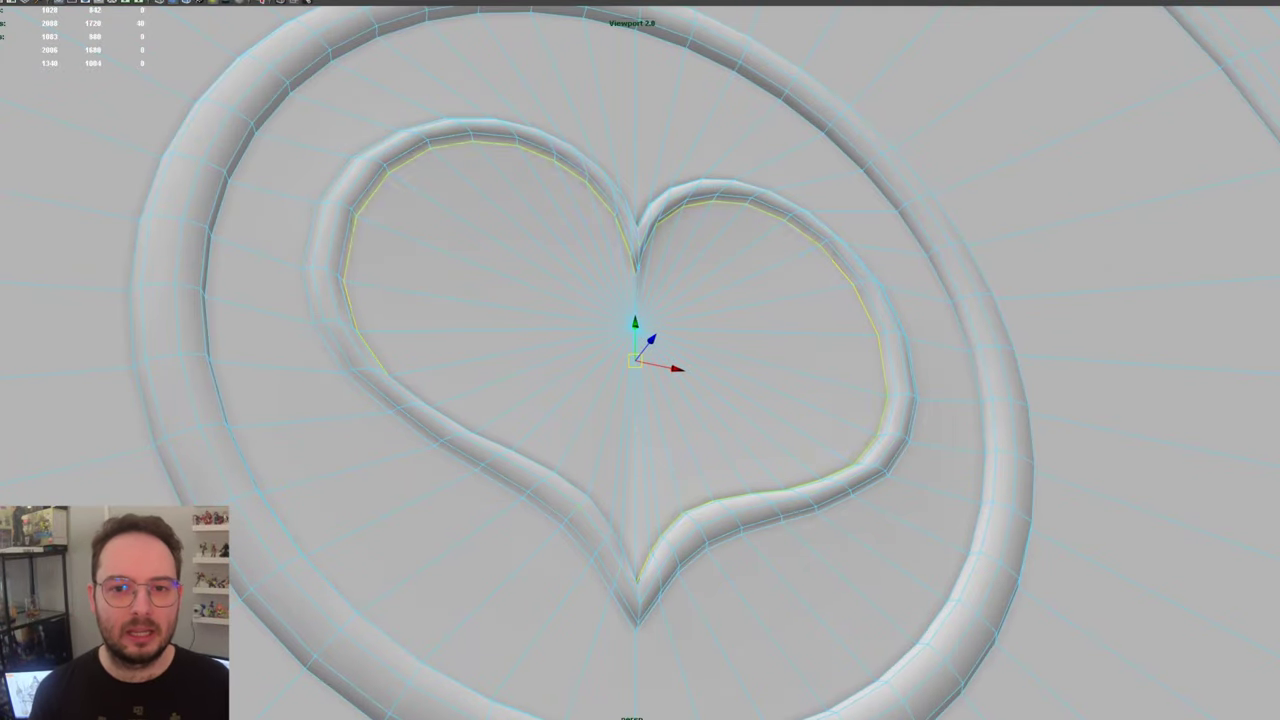
scroll(320, 177, "down", 5)
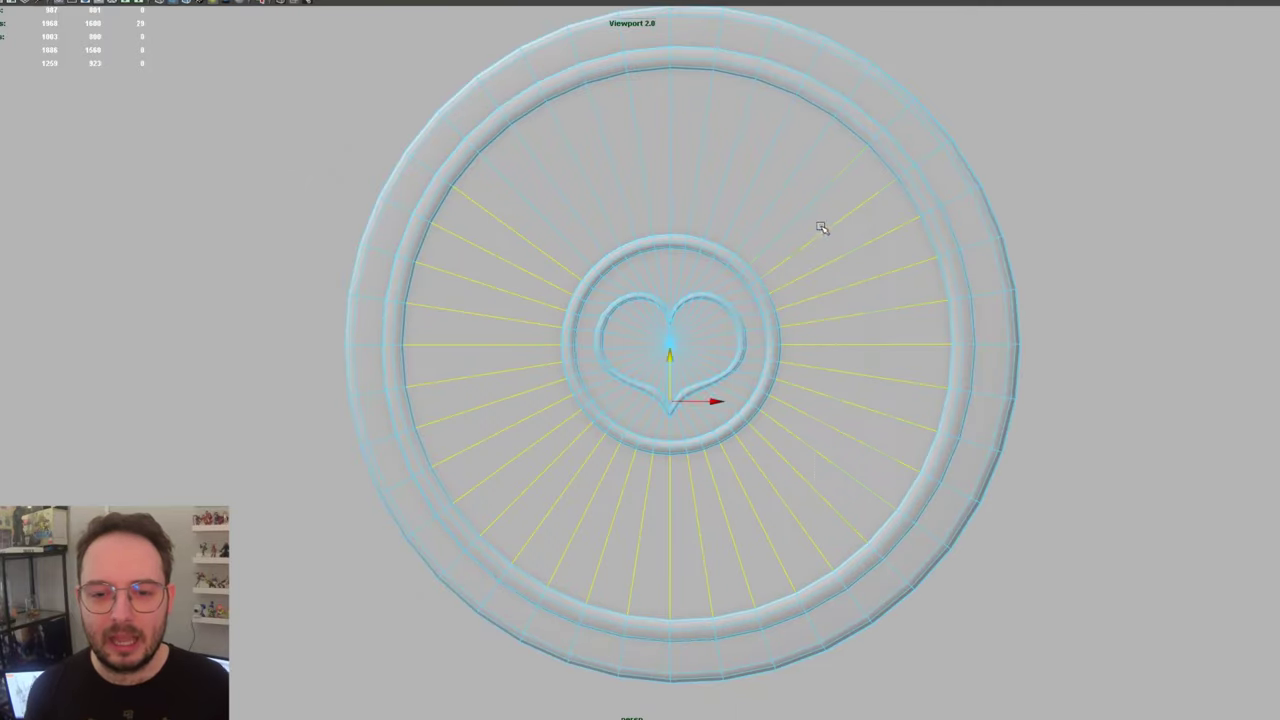
scroll(713, 206, "up", 4)
left_click_drag(847, 501, 560, 330, "alt")
scroll(591, 371, "down", 3)
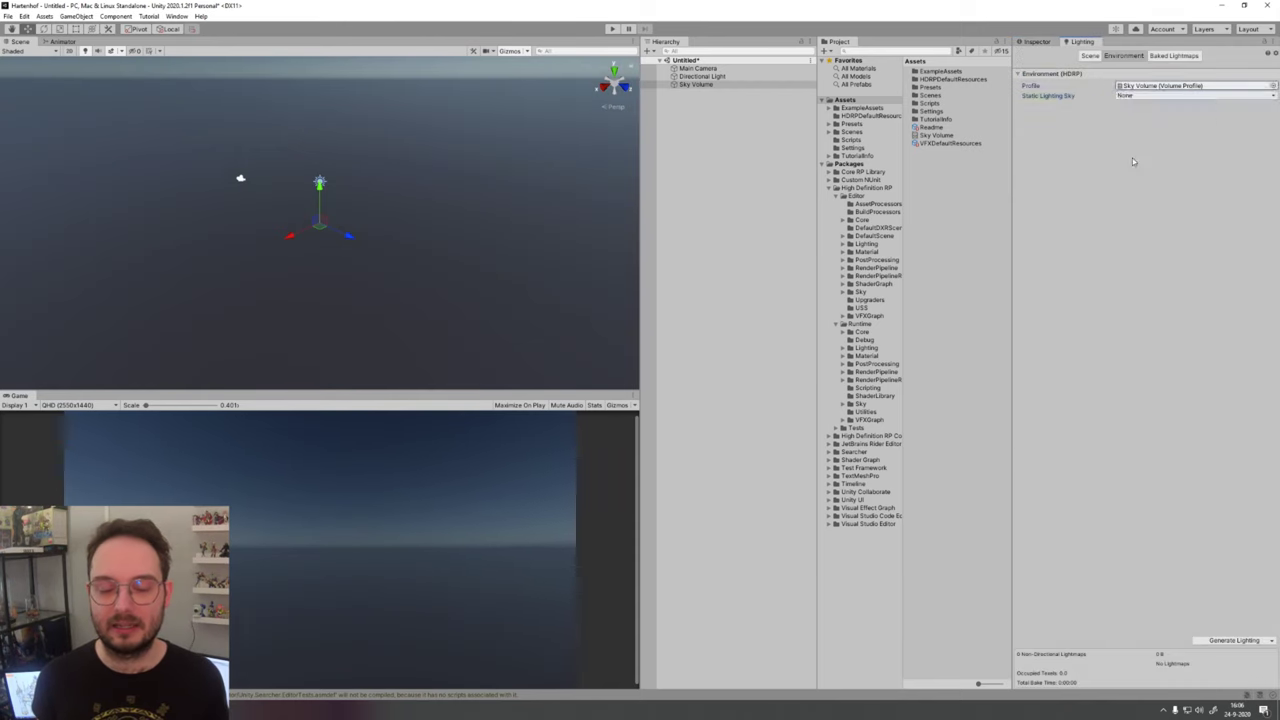
Step: Save the scene, create a new material in the Materials folder and add a test Plane
key("ctrl+s")
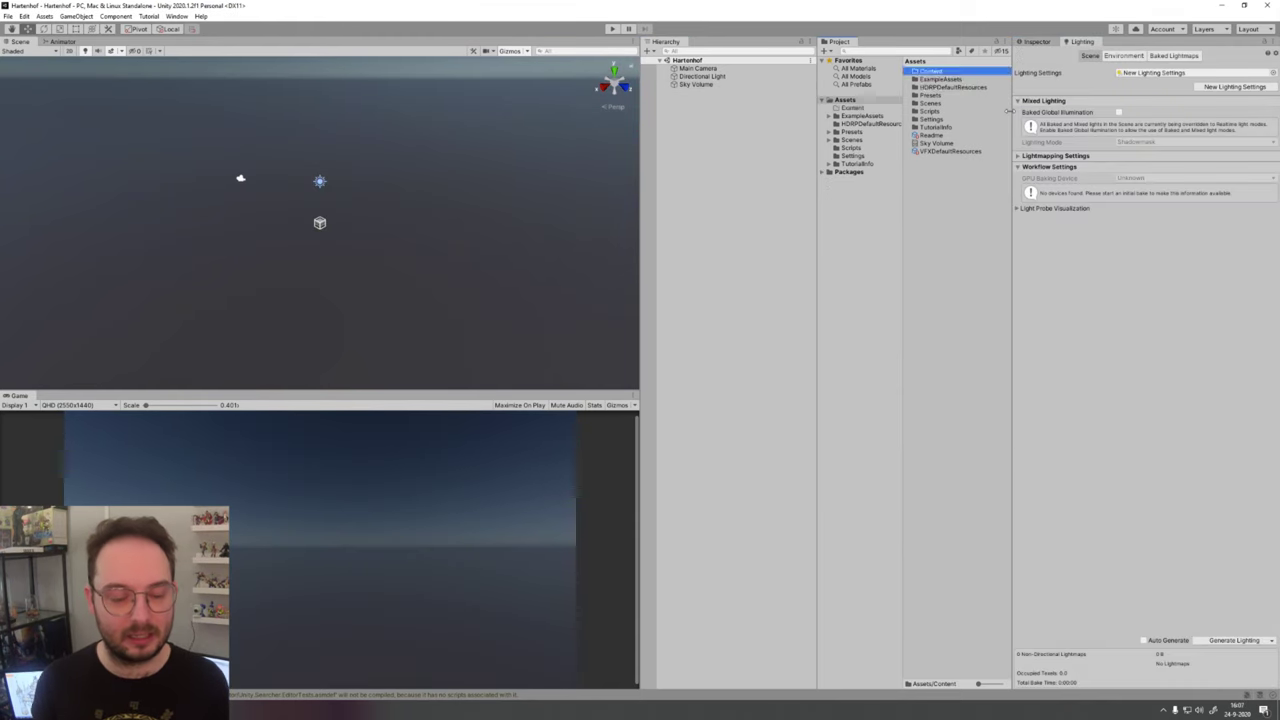
right_click(943, 134)
left_click(1137, 286)
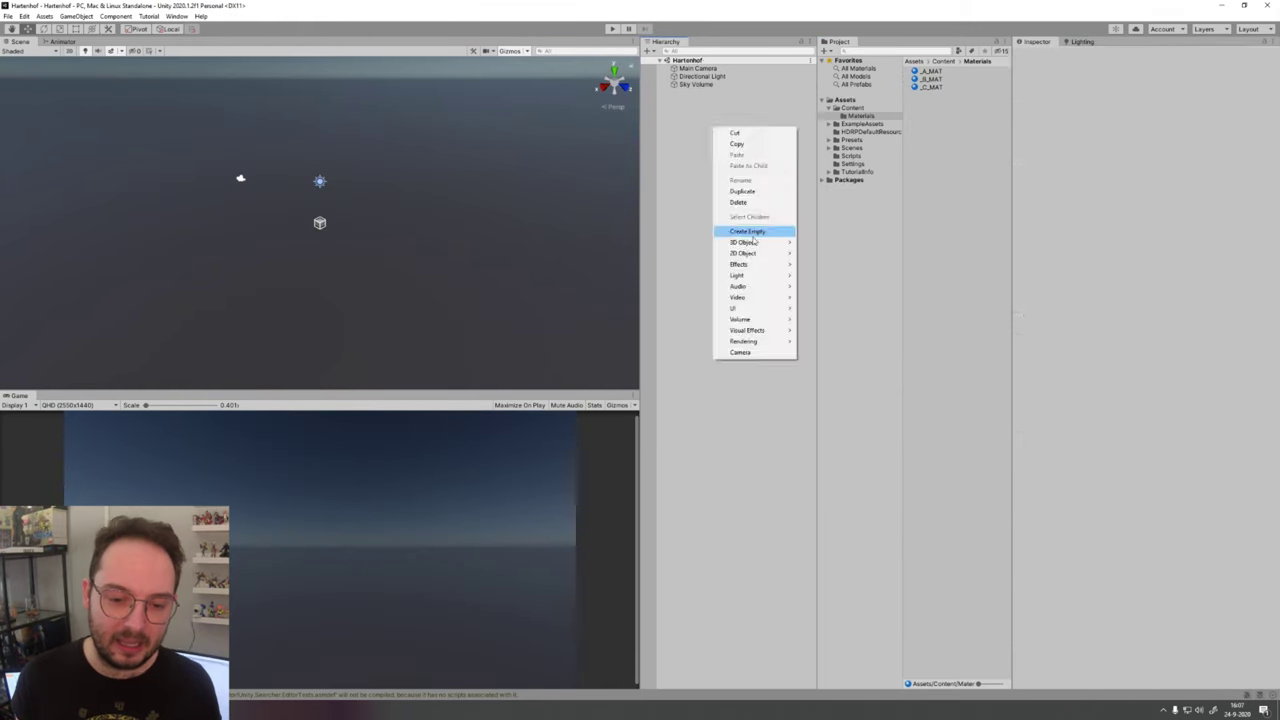
left_click(840, 270)
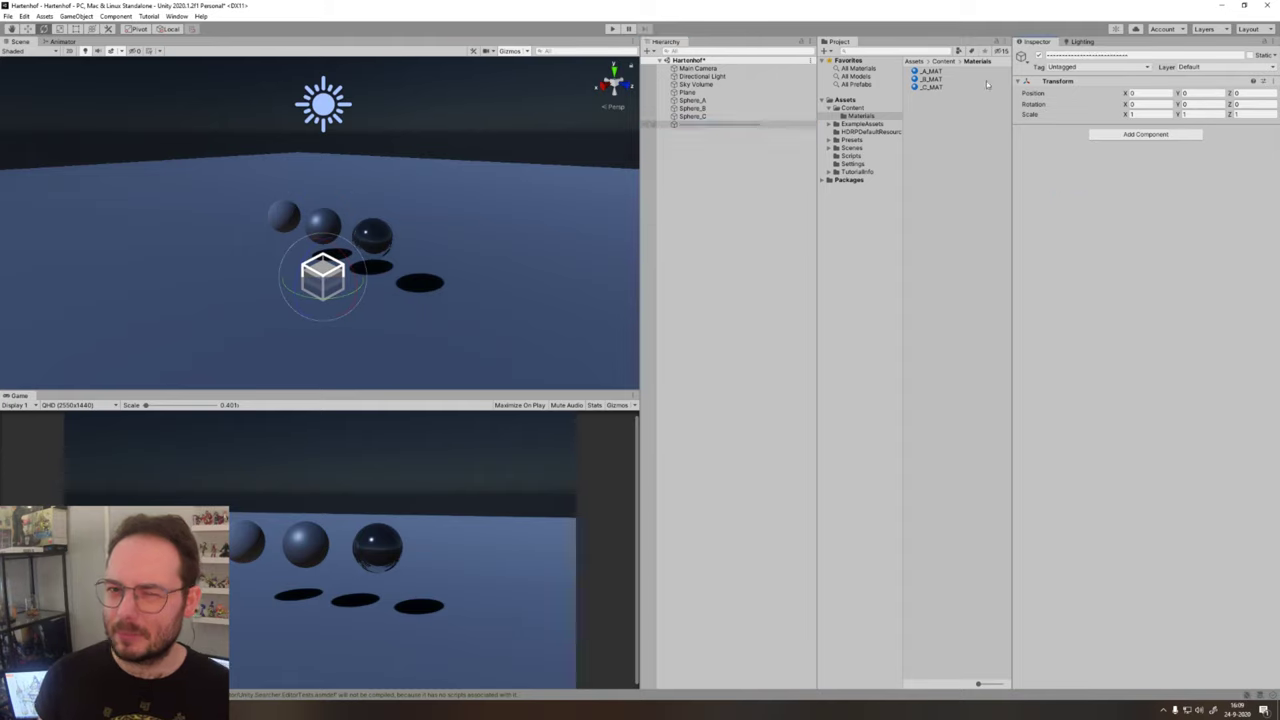
Step: Move Sky Volume above Directional Light, add separator objects, then select the light and PPV volume
left_click_drag(697, 84, 763, 78)
left_click(765, 157)
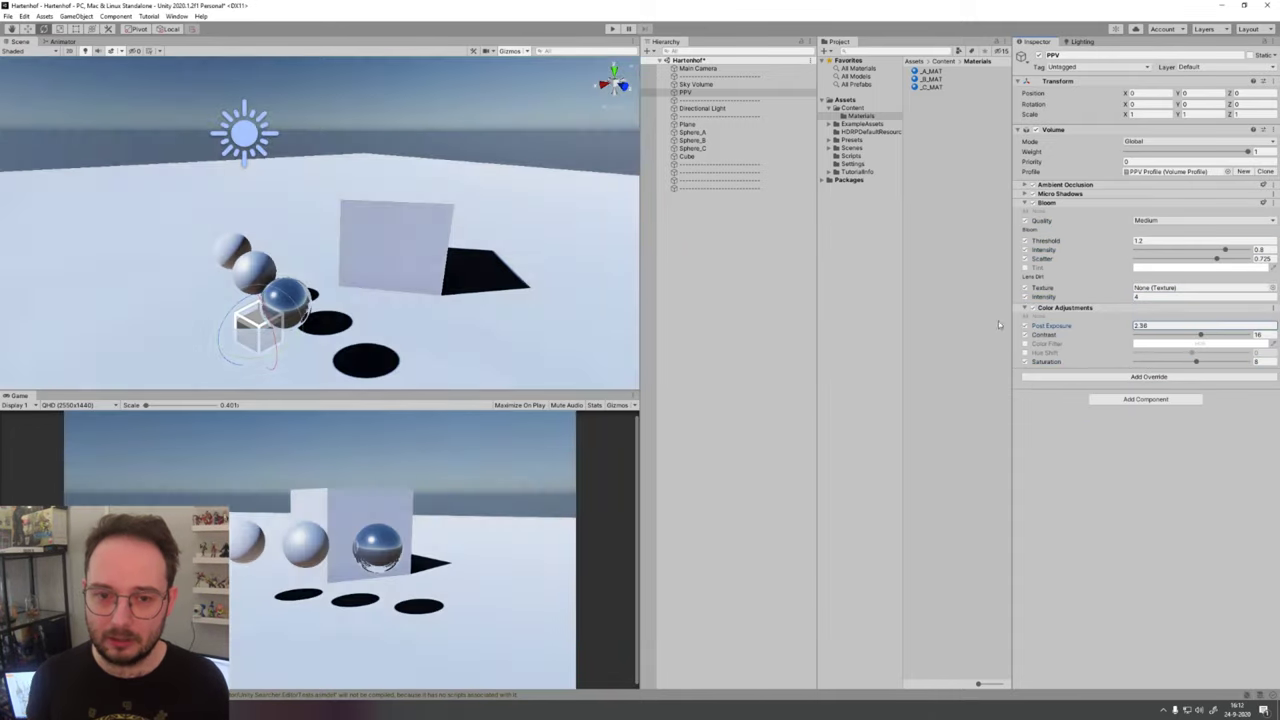
left_click(700, 108)
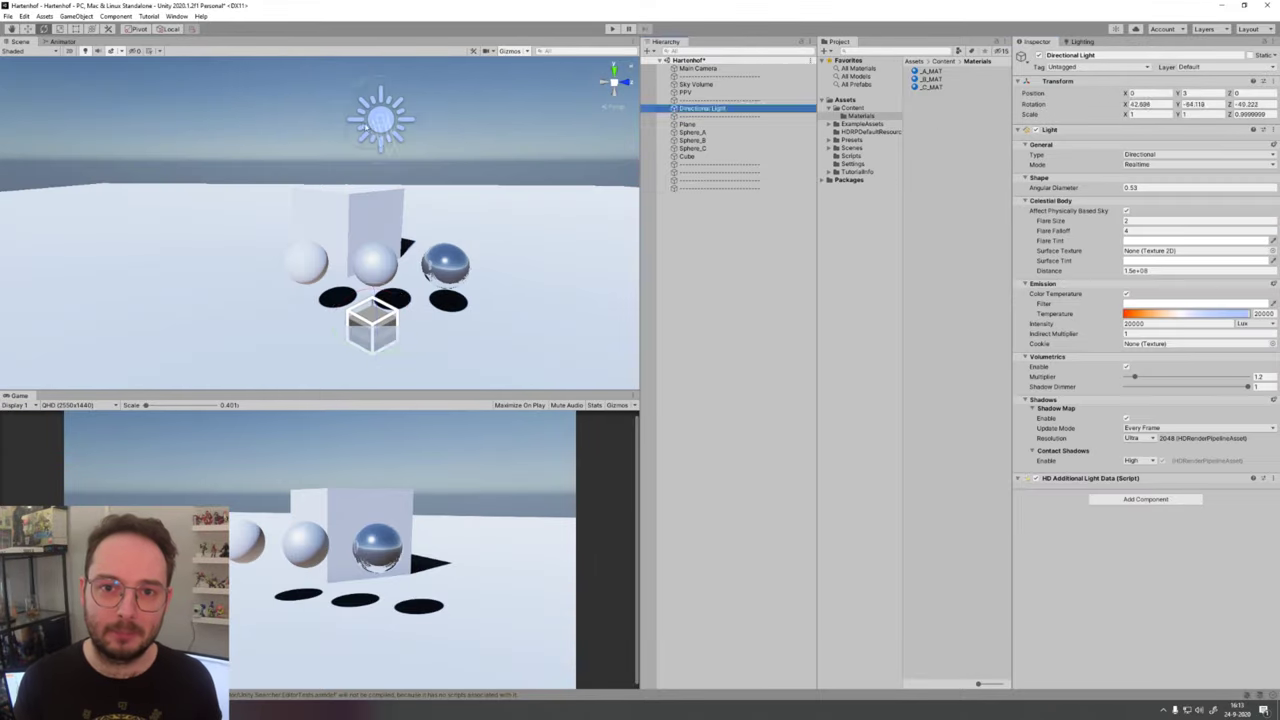
left_click(686, 92)
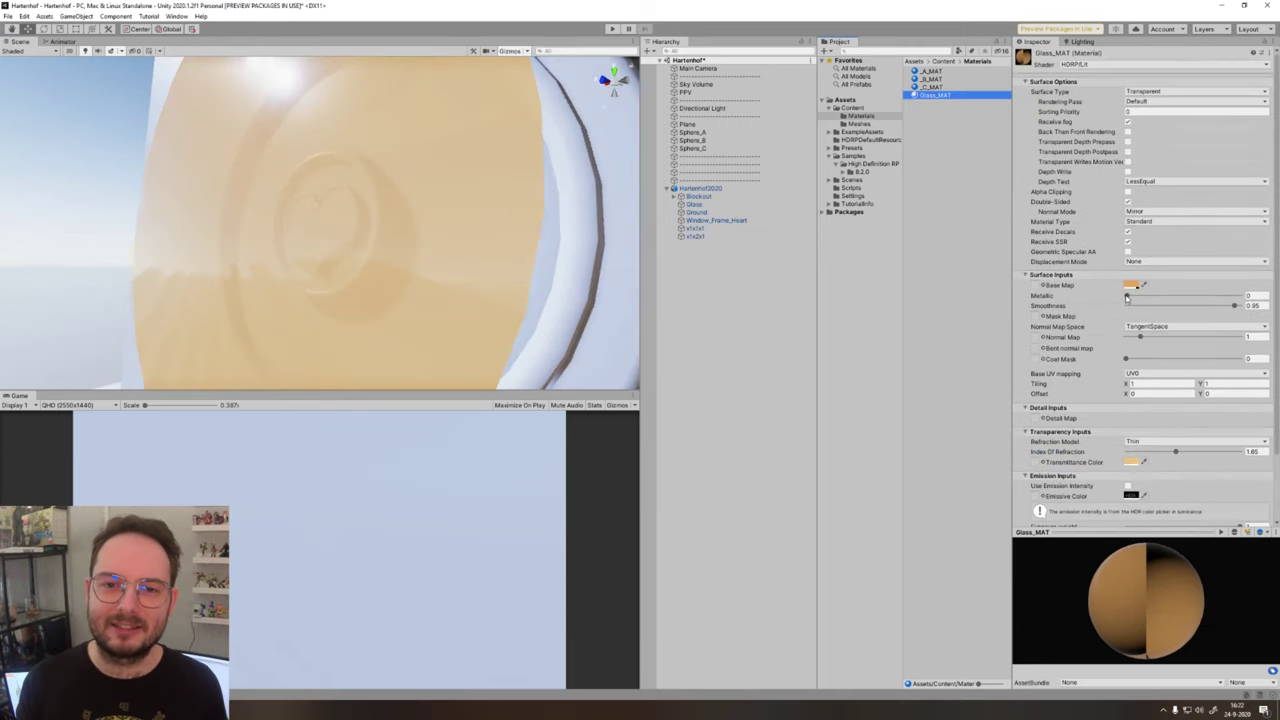
scroll(1150, 380, "down", 2)
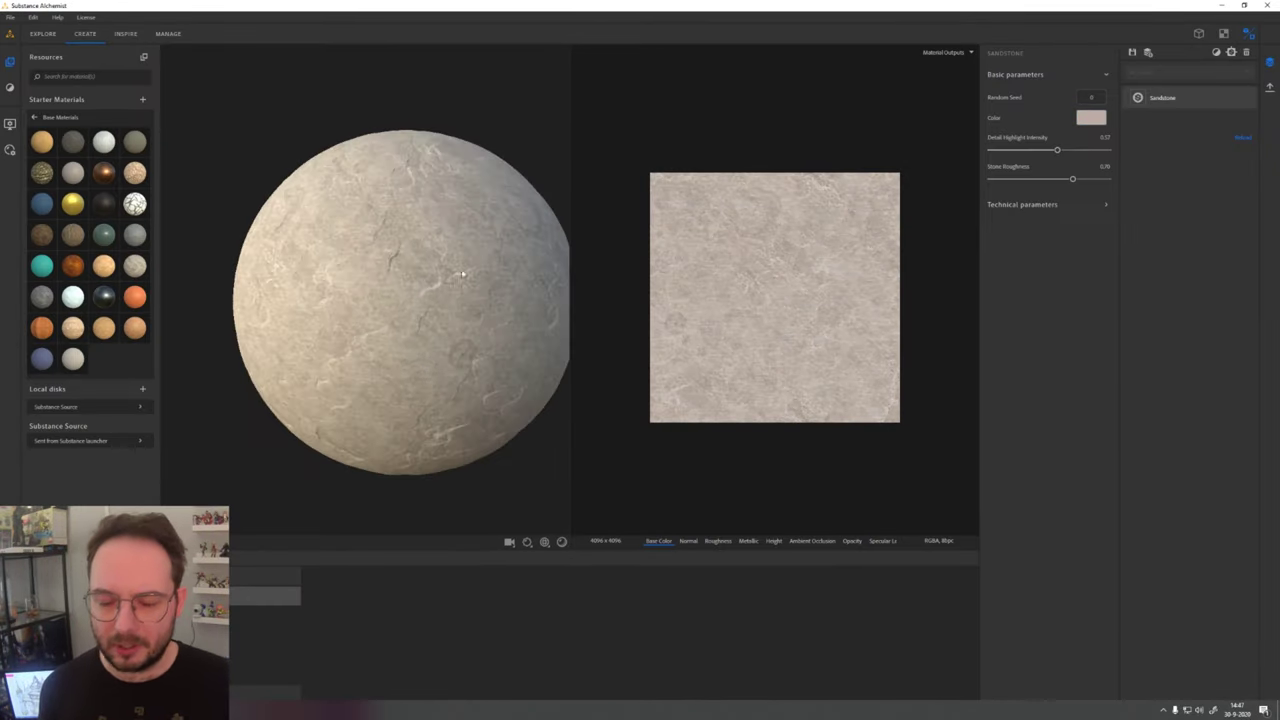
Step: Brighten the sandstone by raising luminosity and adjusting saturation, normal intensity and height range
left_click(1022, 204)
left_click_drag(1049, 240, 1059, 243)
left_click_drag(1049, 326, 1063, 326)
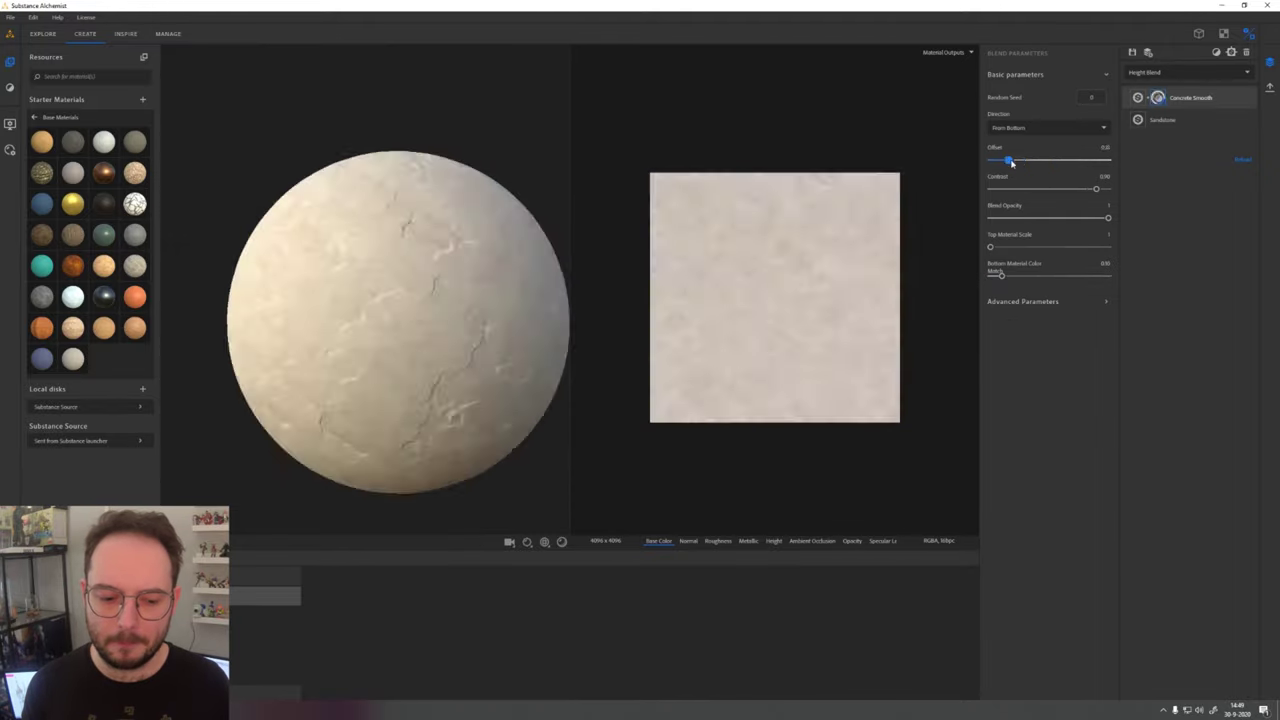
Step: Tune height-blend offset, maximum concrete imperfection and dirt contrast, then export as Plaster_Base
left_click_drag(1006, 159, 1047, 161)
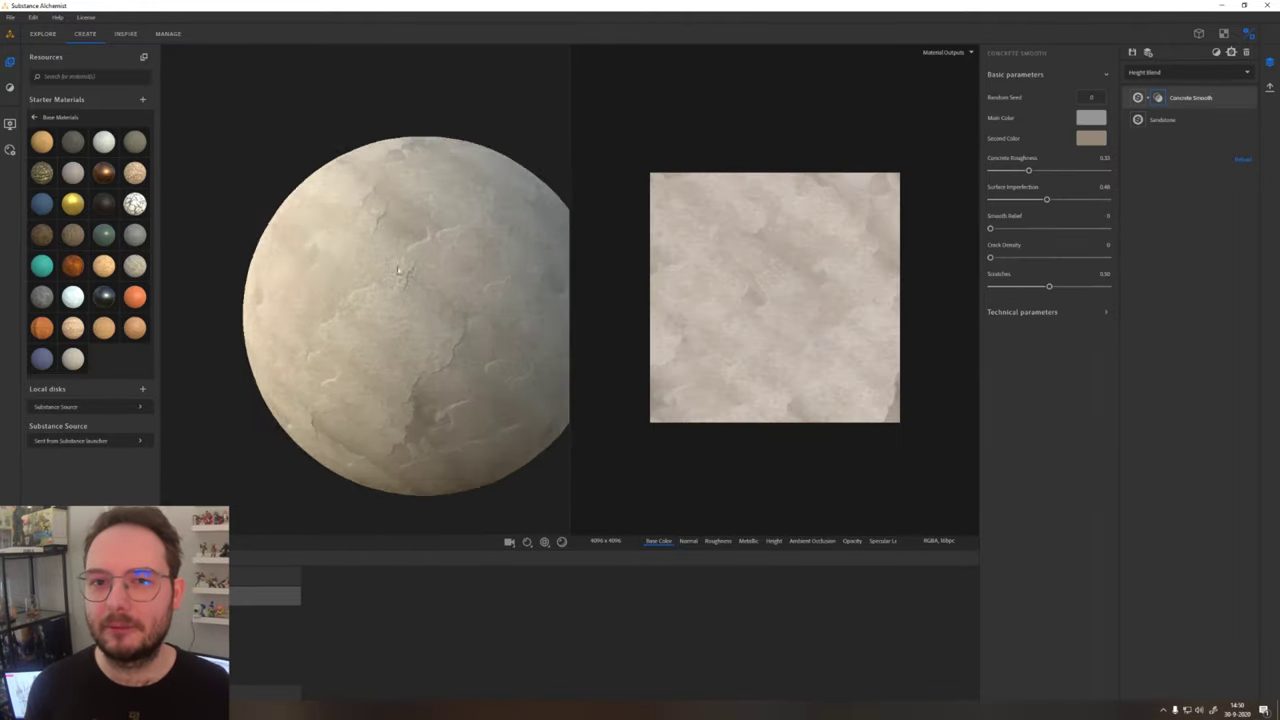
left_click_drag(1047, 199, 1122, 202)
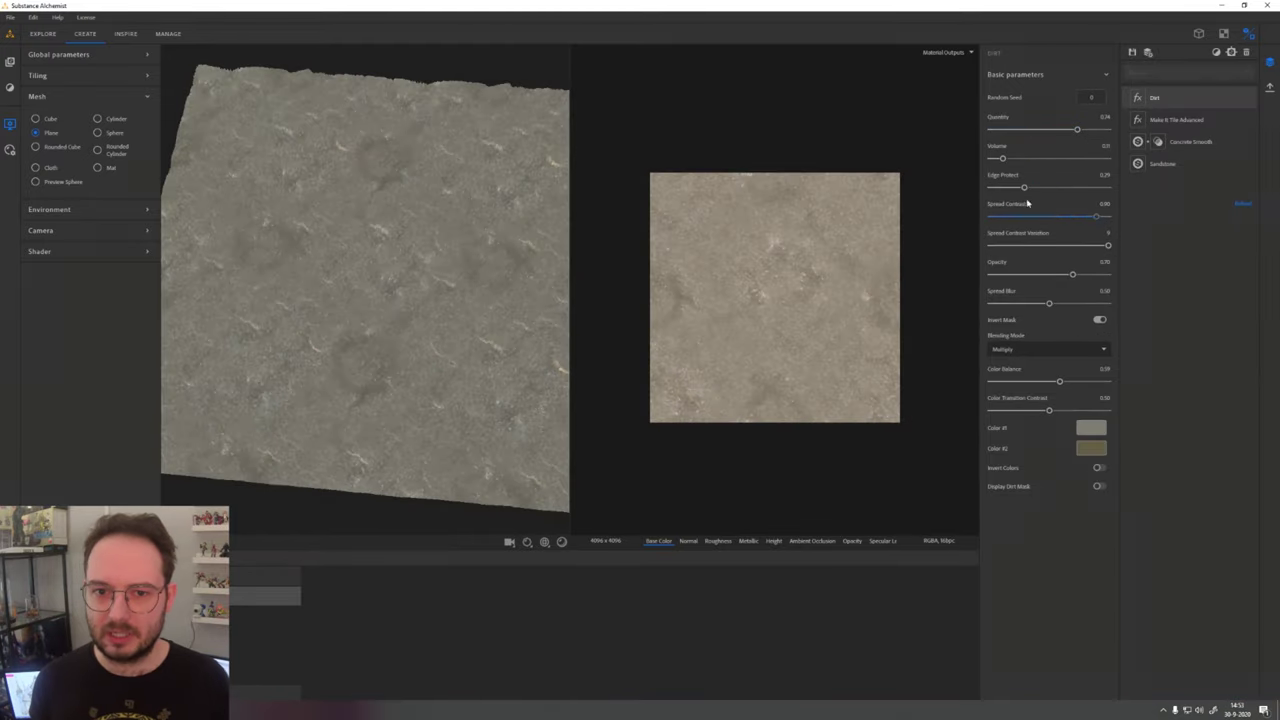
left_click_drag(1070, 216, 1042, 216)
left_click_drag(480, 290, 425, 309)
left_click(1269, 88)
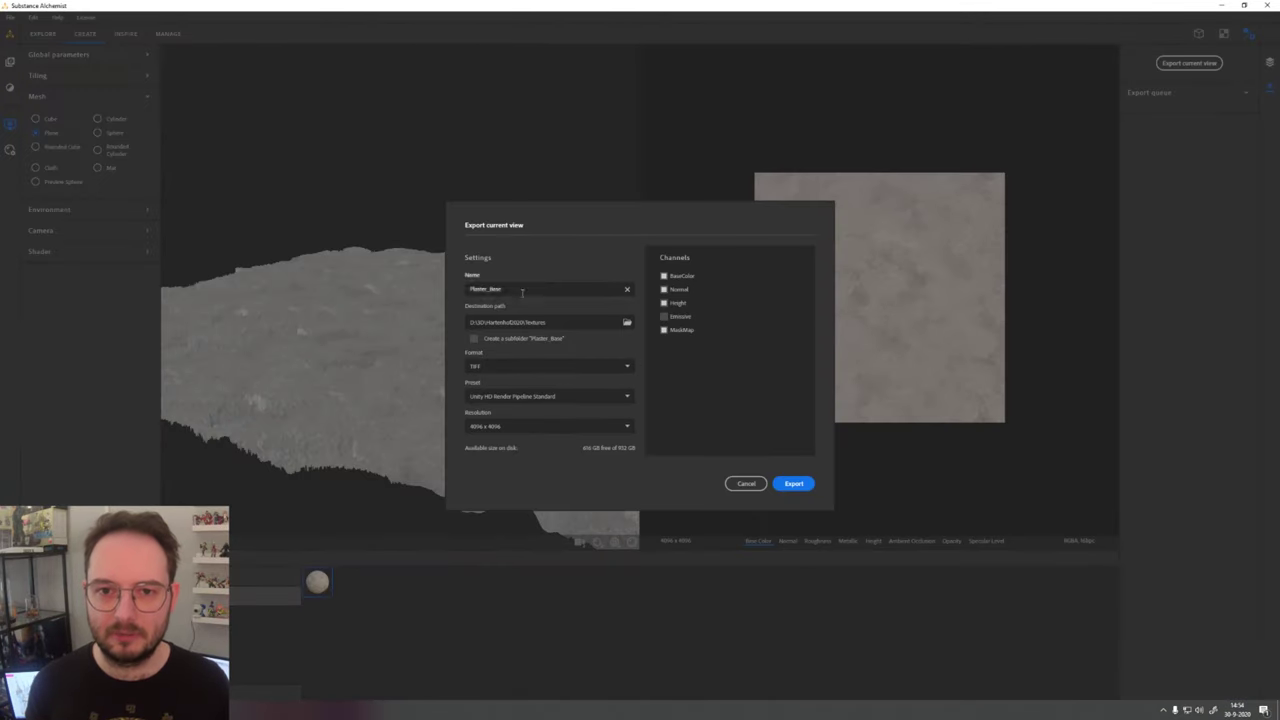
left_click(795, 485)
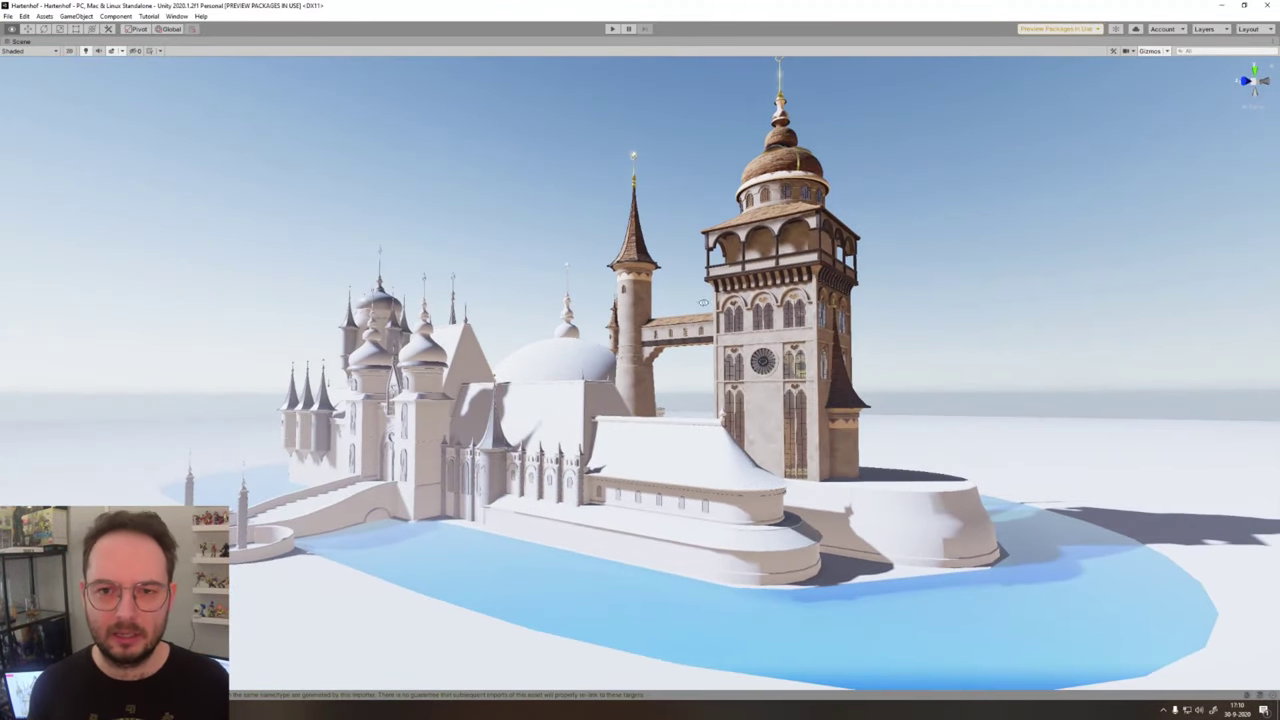
left_click_drag(672, 283, 536, 276, "alt")
right_click_drag(611, 277, 890, 340)
right_click_drag(604, 236, 619, 171)
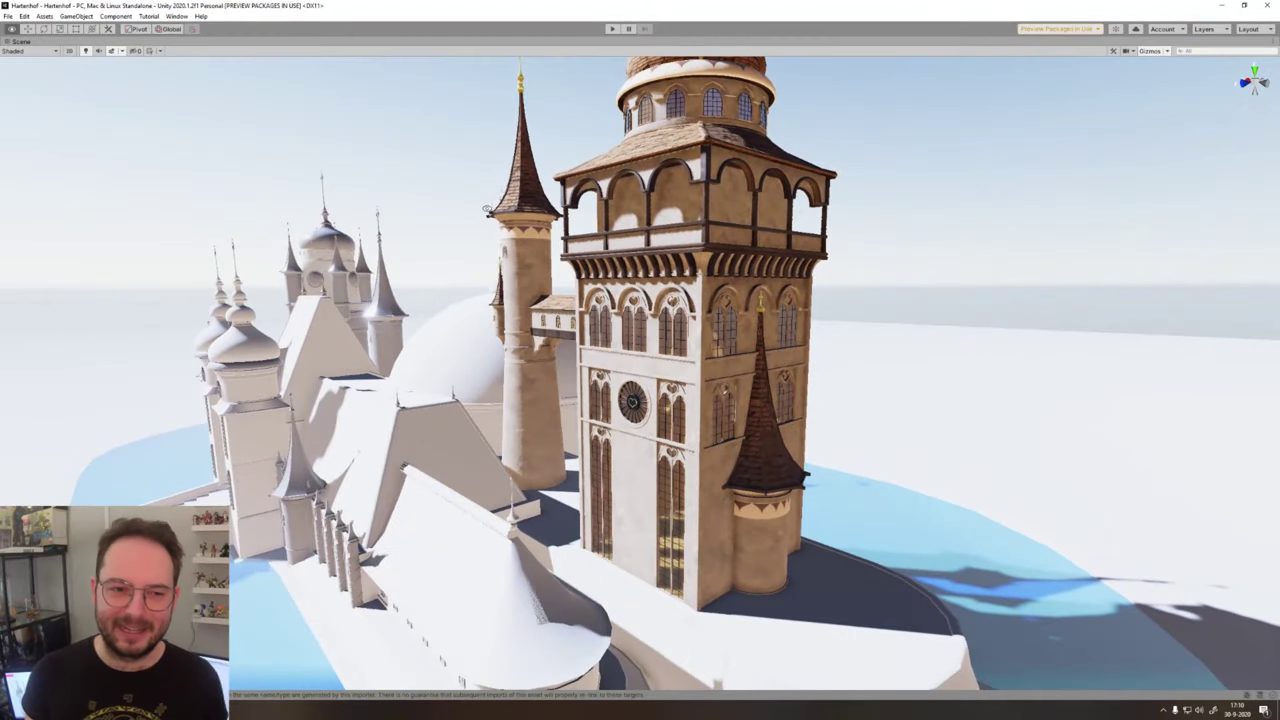
right_click_drag(488, 210, 651, 274)
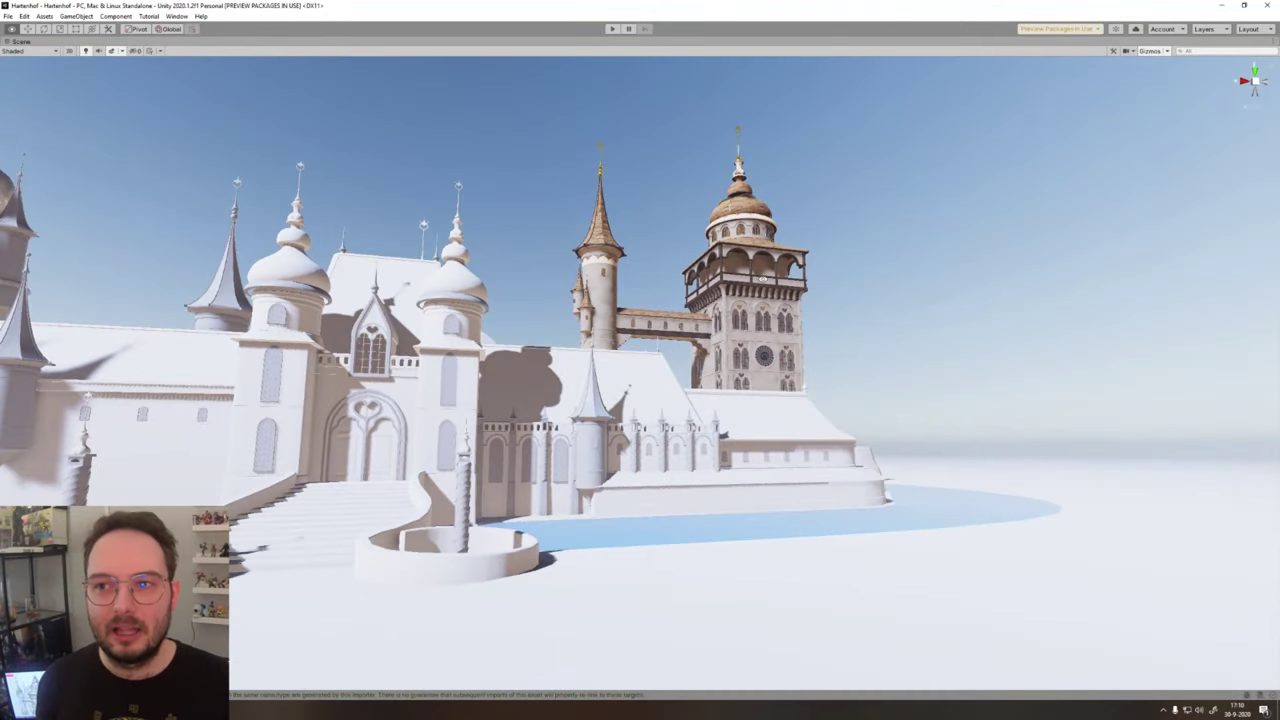
right_click_drag(855, 278, 810, 268)
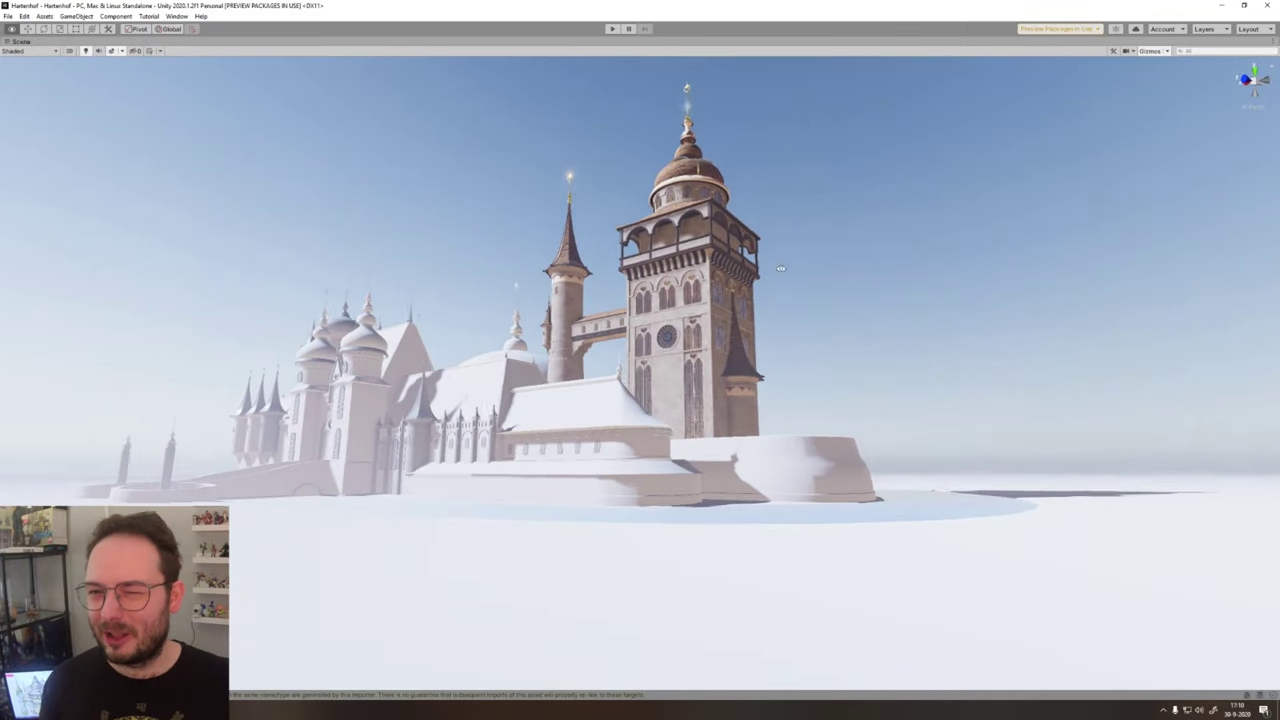
right_click_drag(694, 271, 223, 329)
right_click_drag(1154, 281, 864, 279)
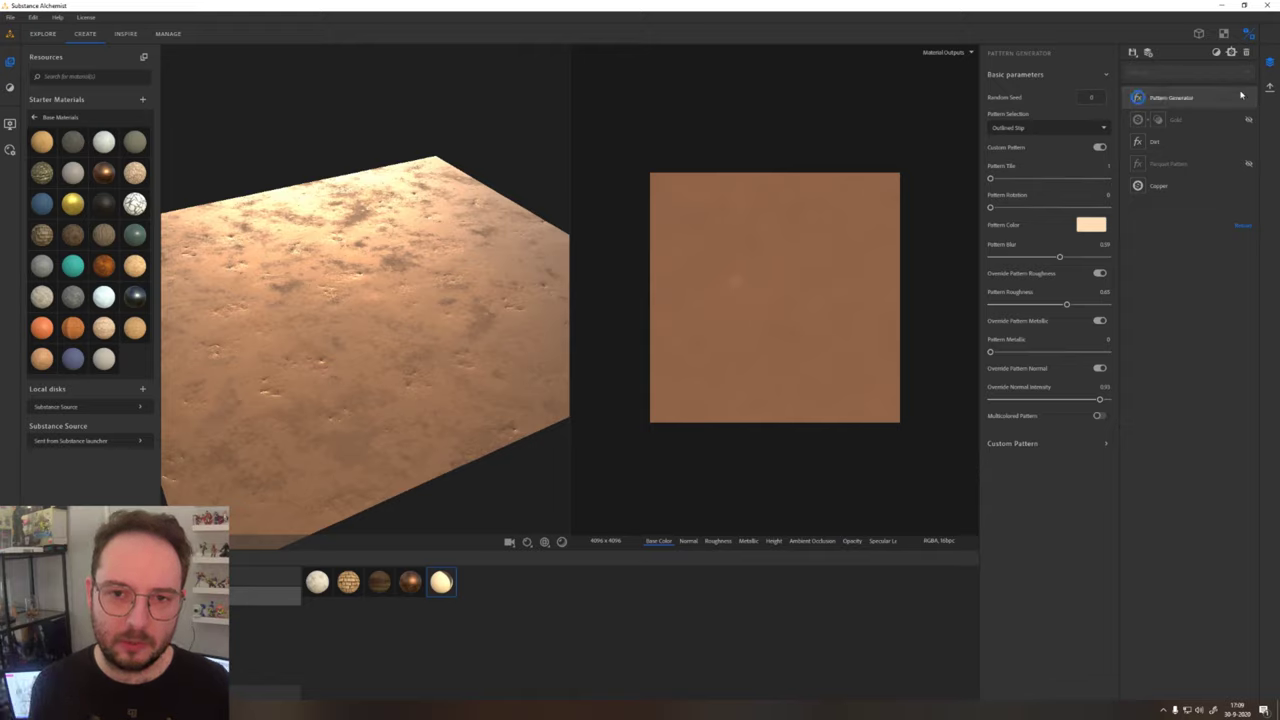
left_click_drag(427, 236, 315, 203)
left_click_drag(396, 197, 970, 187)
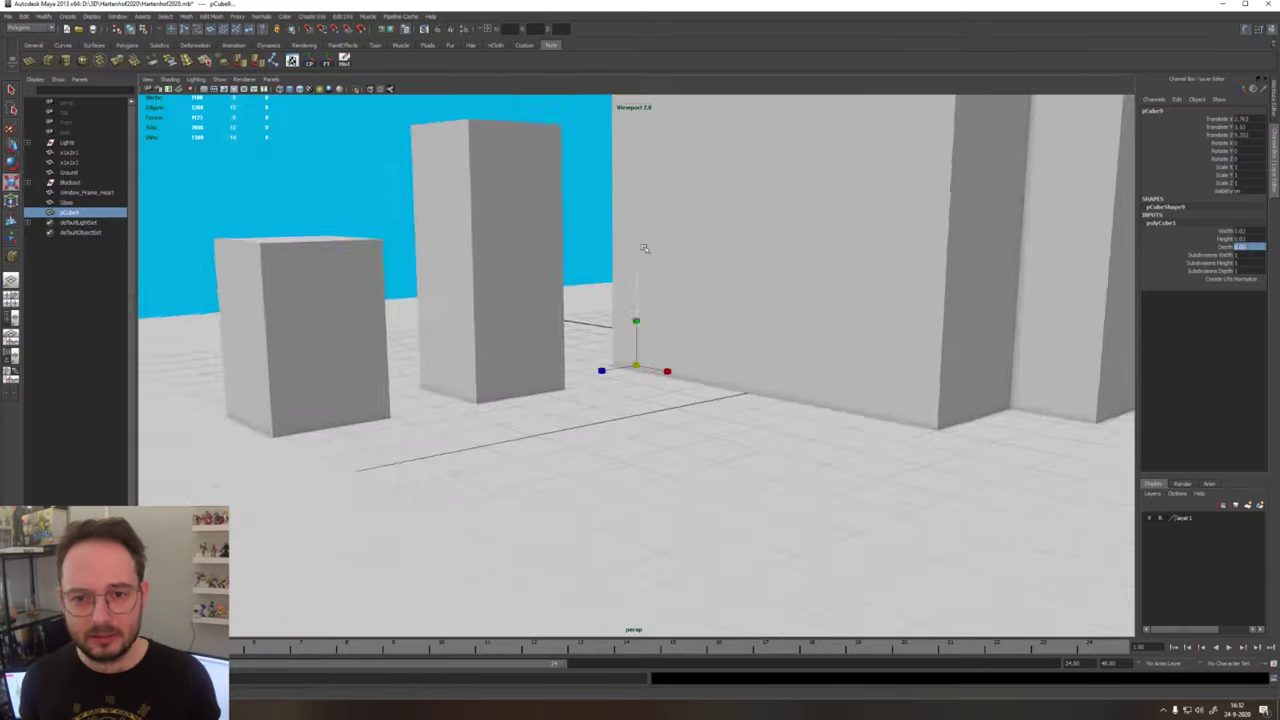
Step: Frame the view around the selected wall cube
key("f")
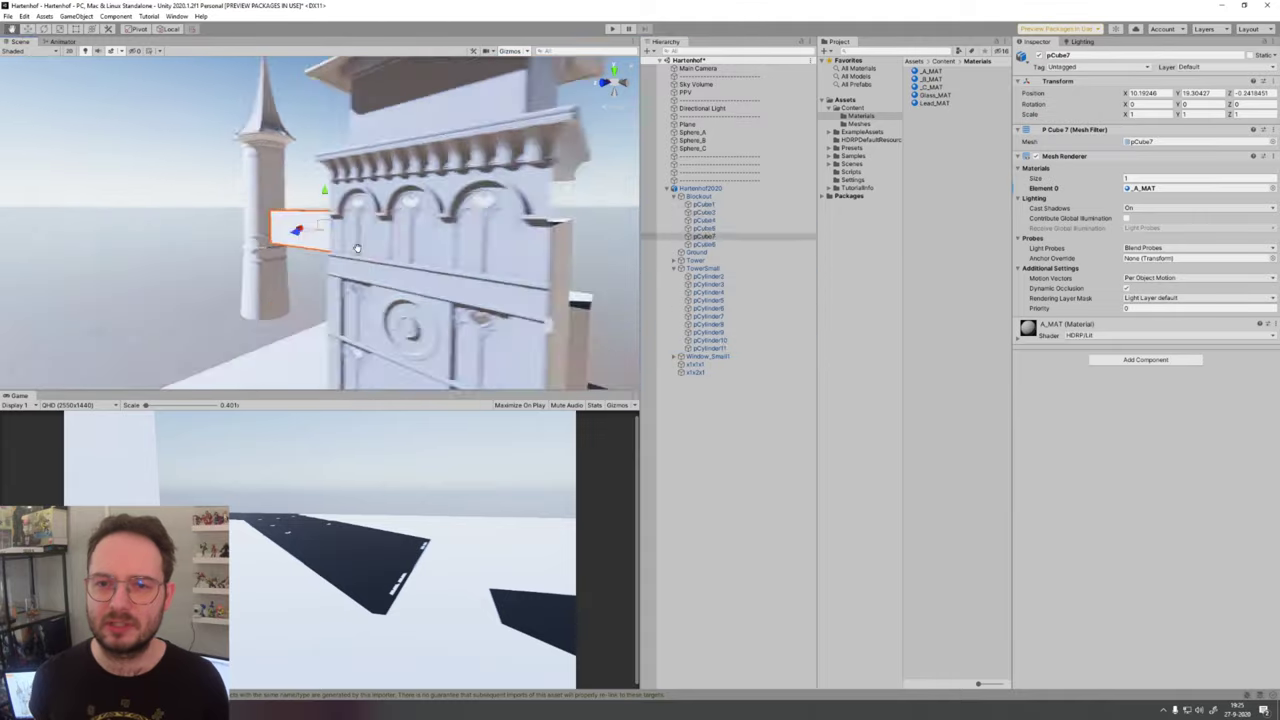
Step: Select the tower window mullion meshes and assign Lead_MAT to their Mesh Renderer's Element 0
left_click(379, 229)
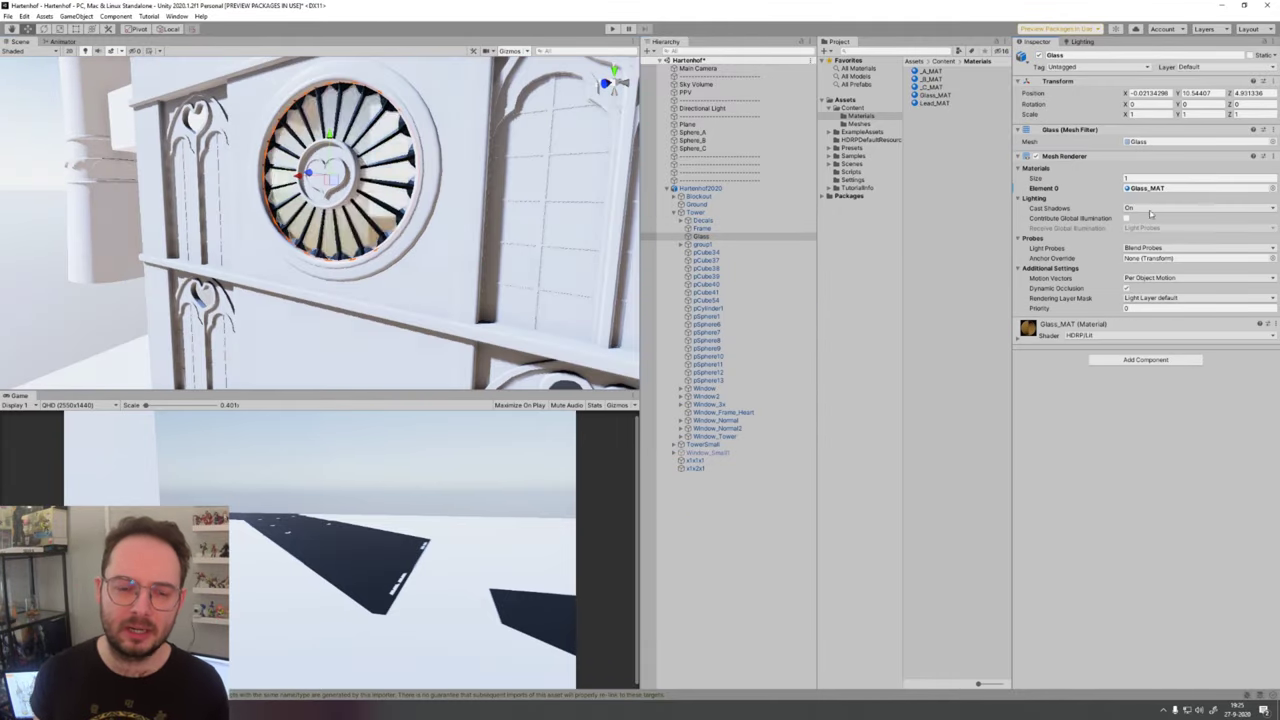
left_click(298, 263)
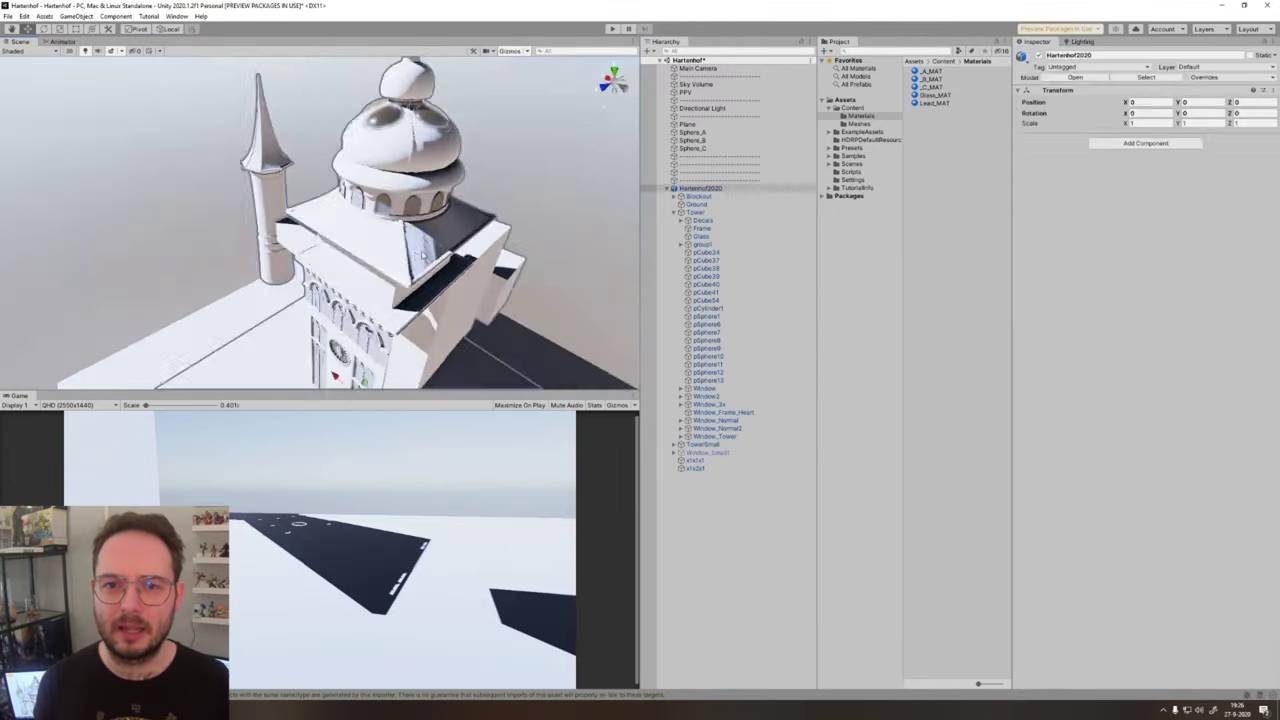
left_click(430, 215)
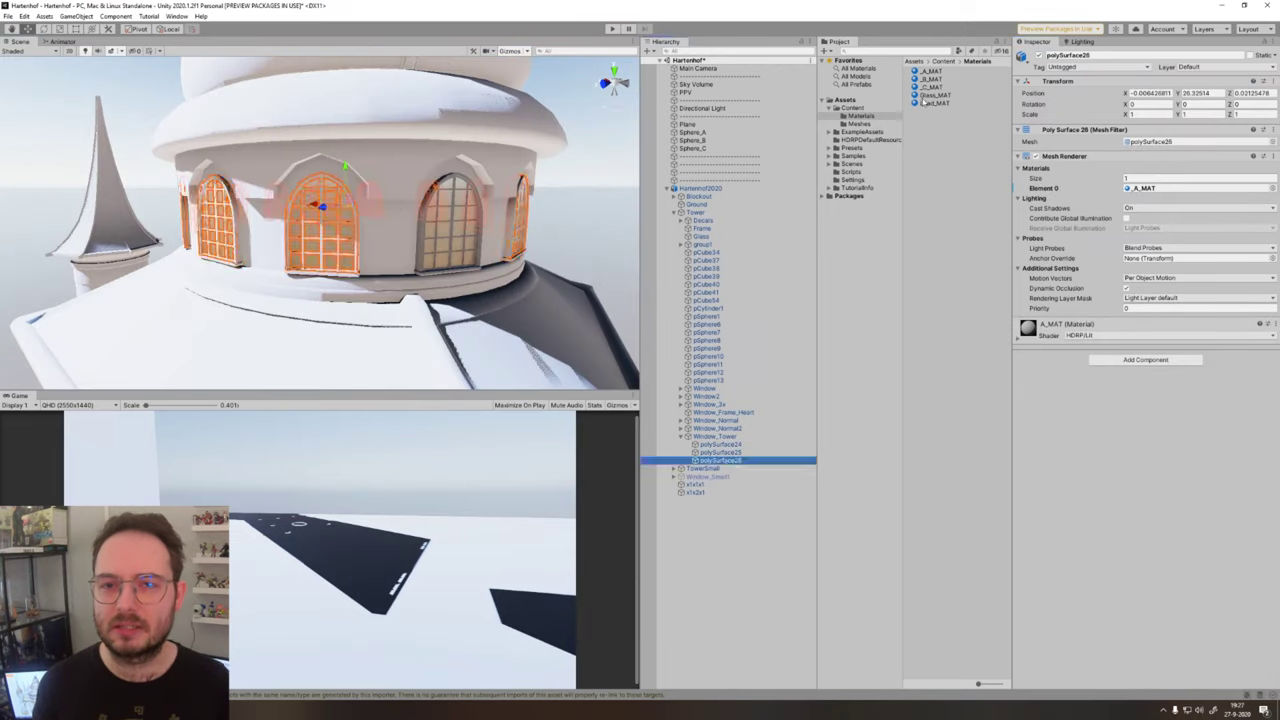
left_click(340, 125)
left_click(720, 572)
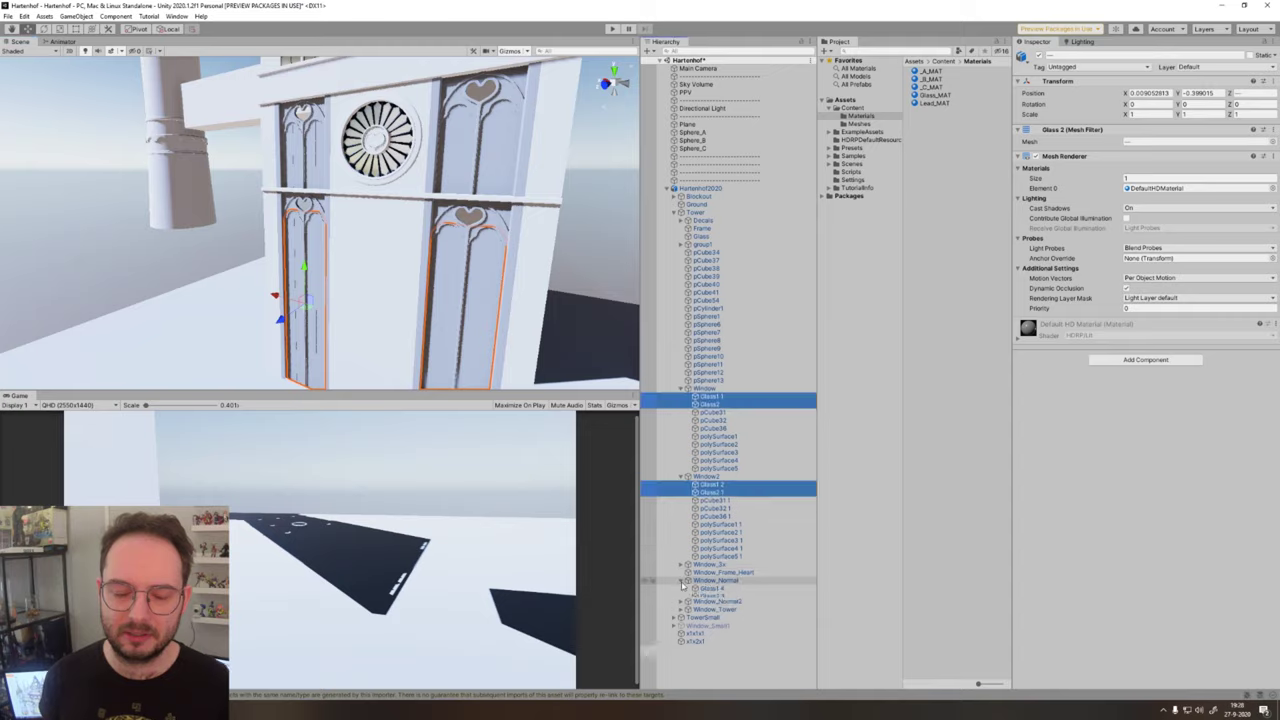
left_click(935, 103)
left_click_drag(935, 103, 1195, 188)
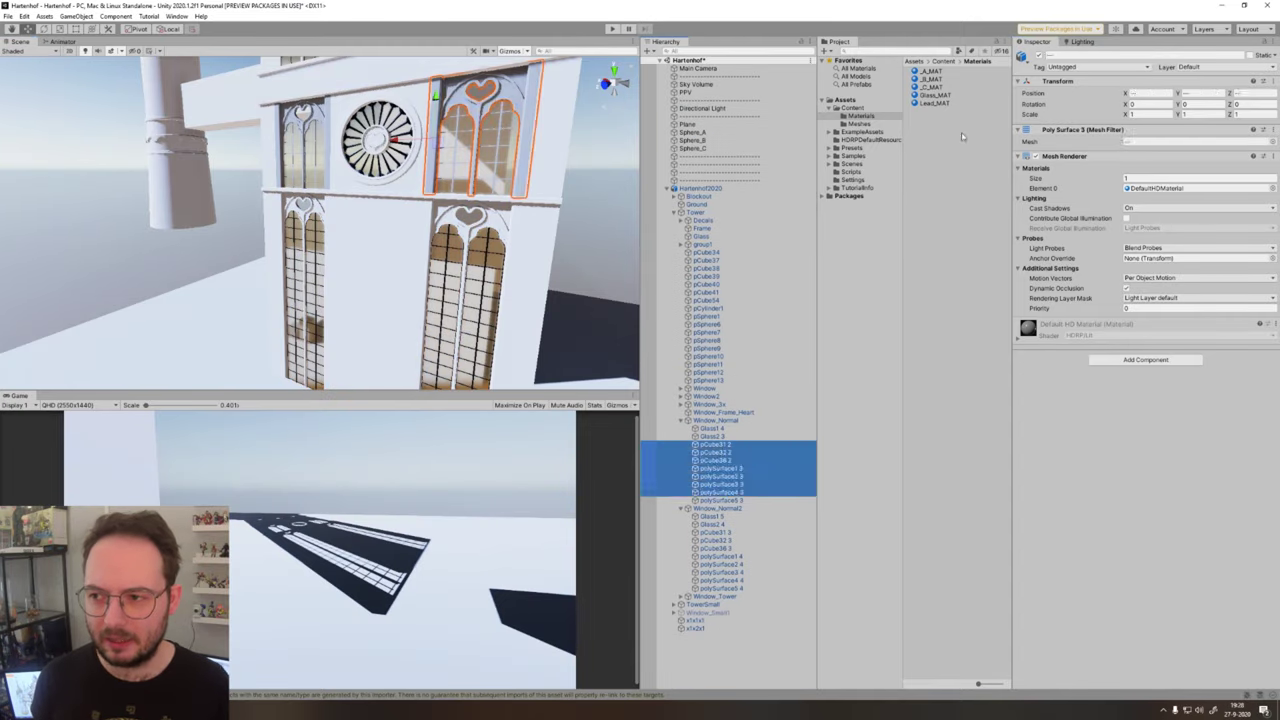
left_click(676, 214)
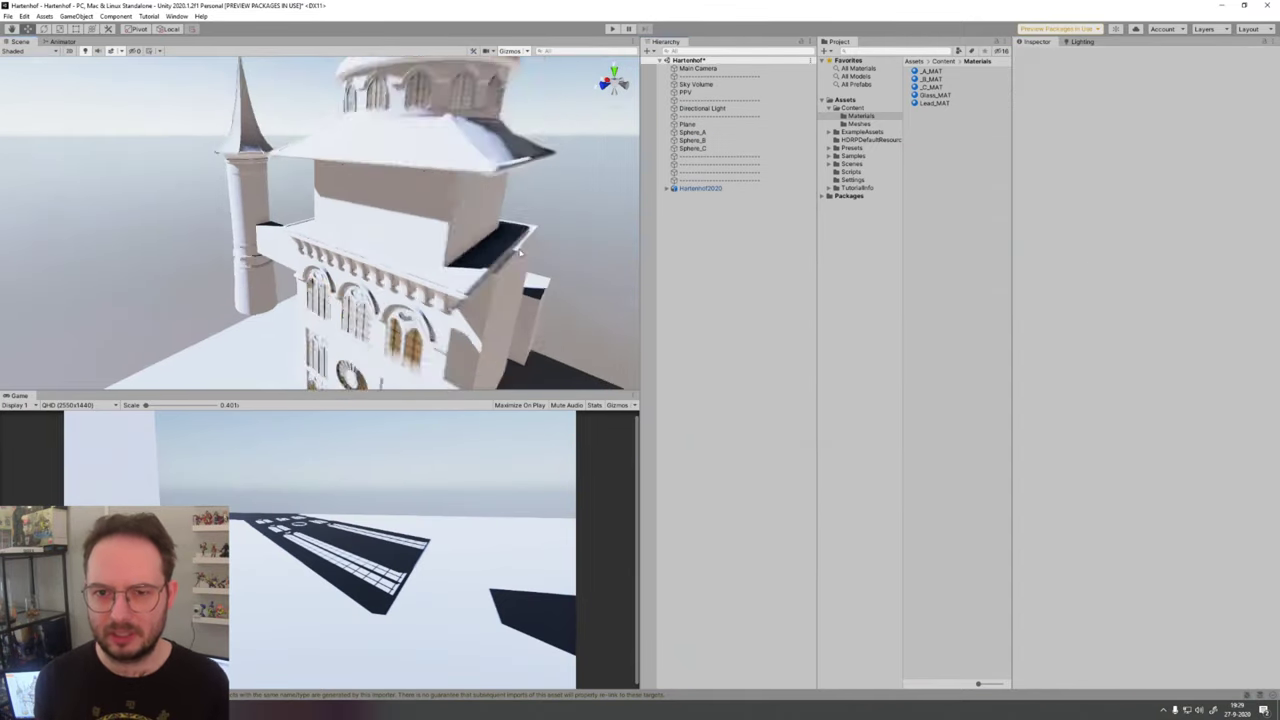
Step: View the second and fourth preview images of The Illustrated Nature - Sample asset
key("shift+space")
right_click_drag(760, 330, 848, 282)
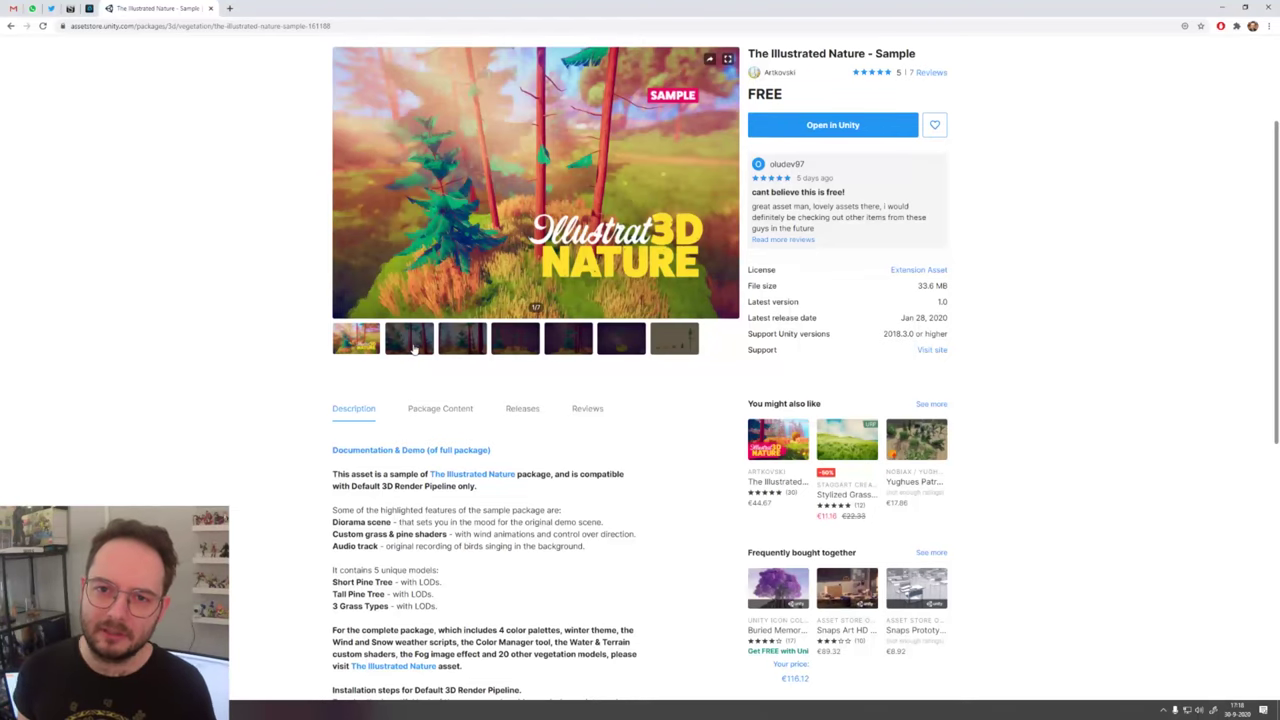
left_click(414, 347)
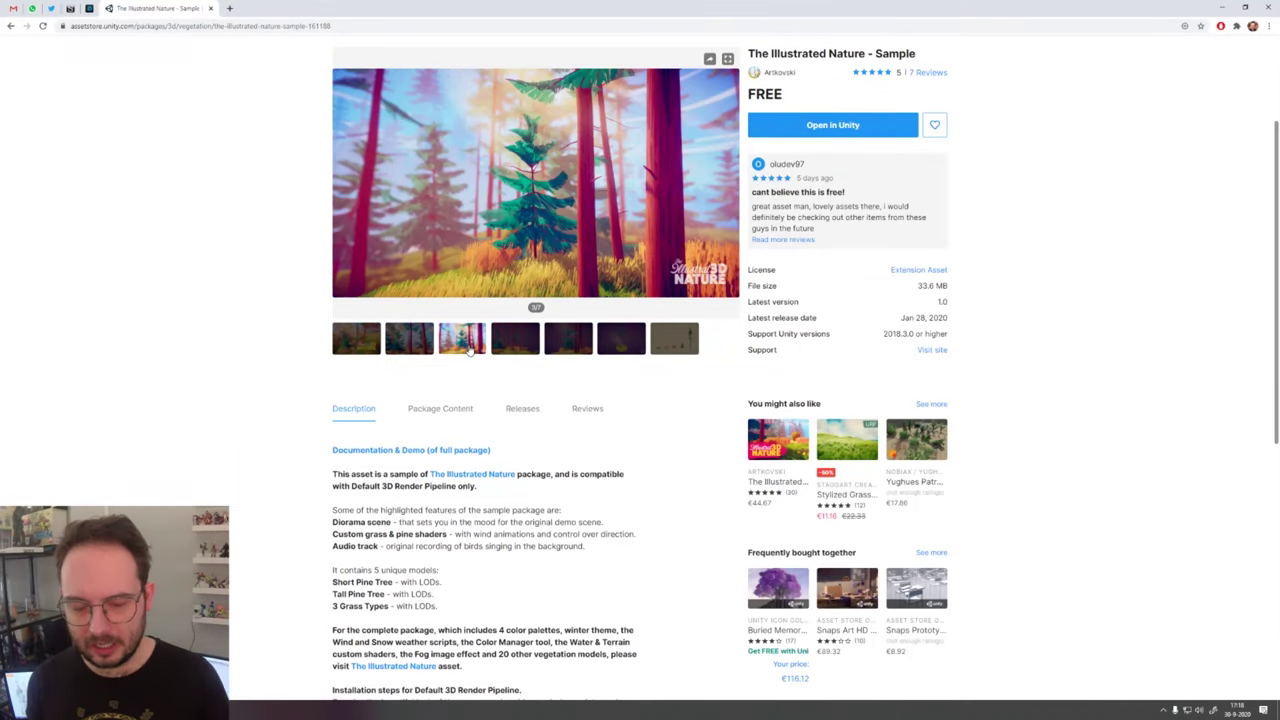
left_click(516, 346)
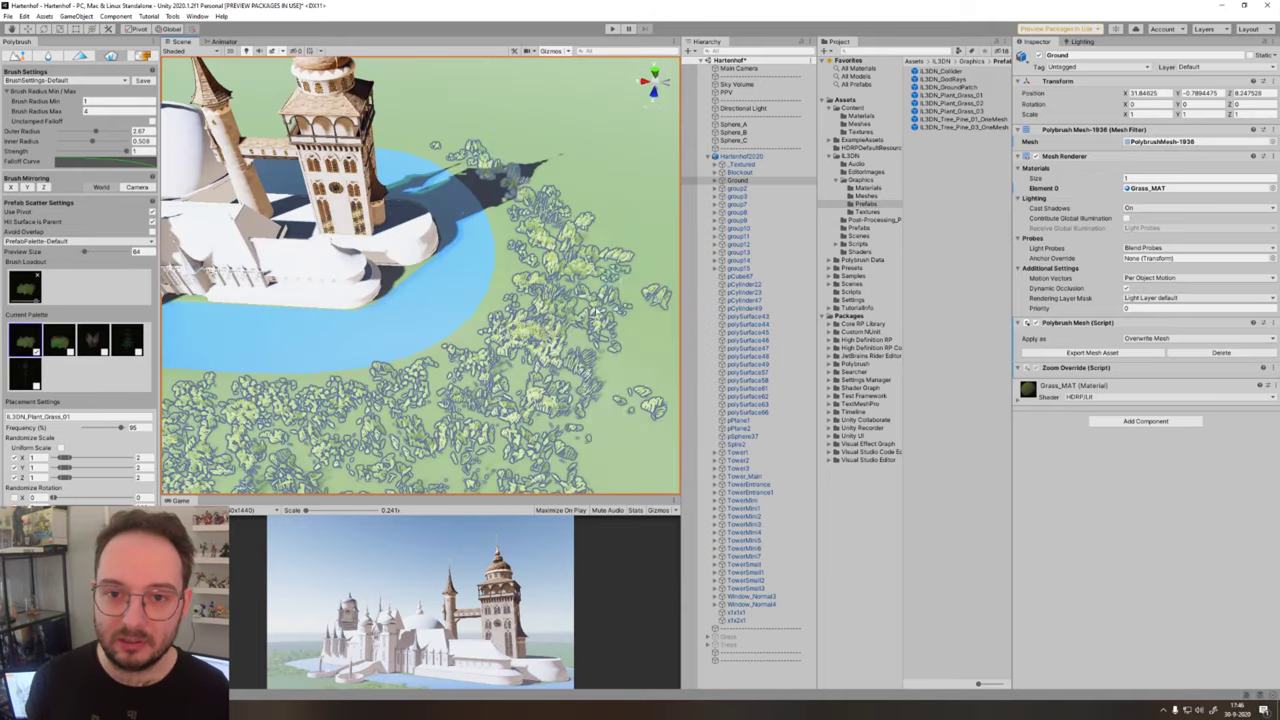
Step: Orbit the Scene view steeply over the castle and its scattered grass
left_click_drag(420, 300, 268, 259, "alt")
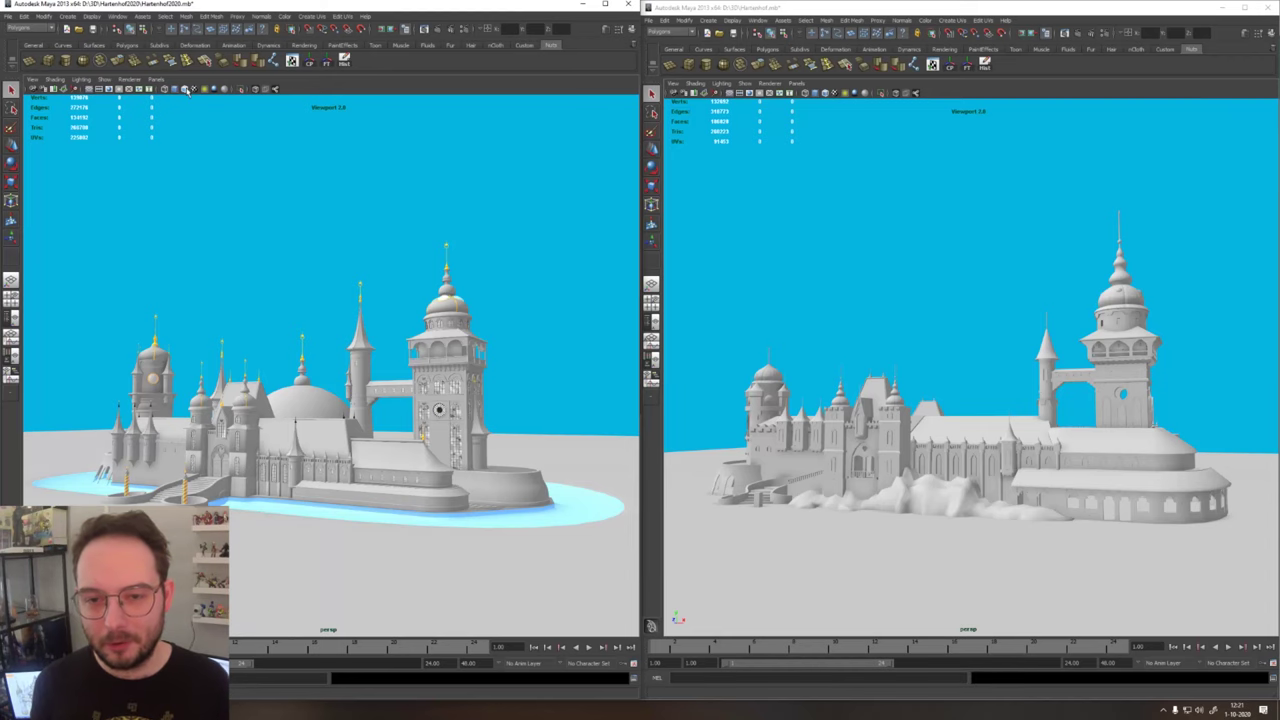
Step: Toggle Wireframe on Shaded on and off in both castle viewports, then tumble both to the clock tower
left_click(186, 90)
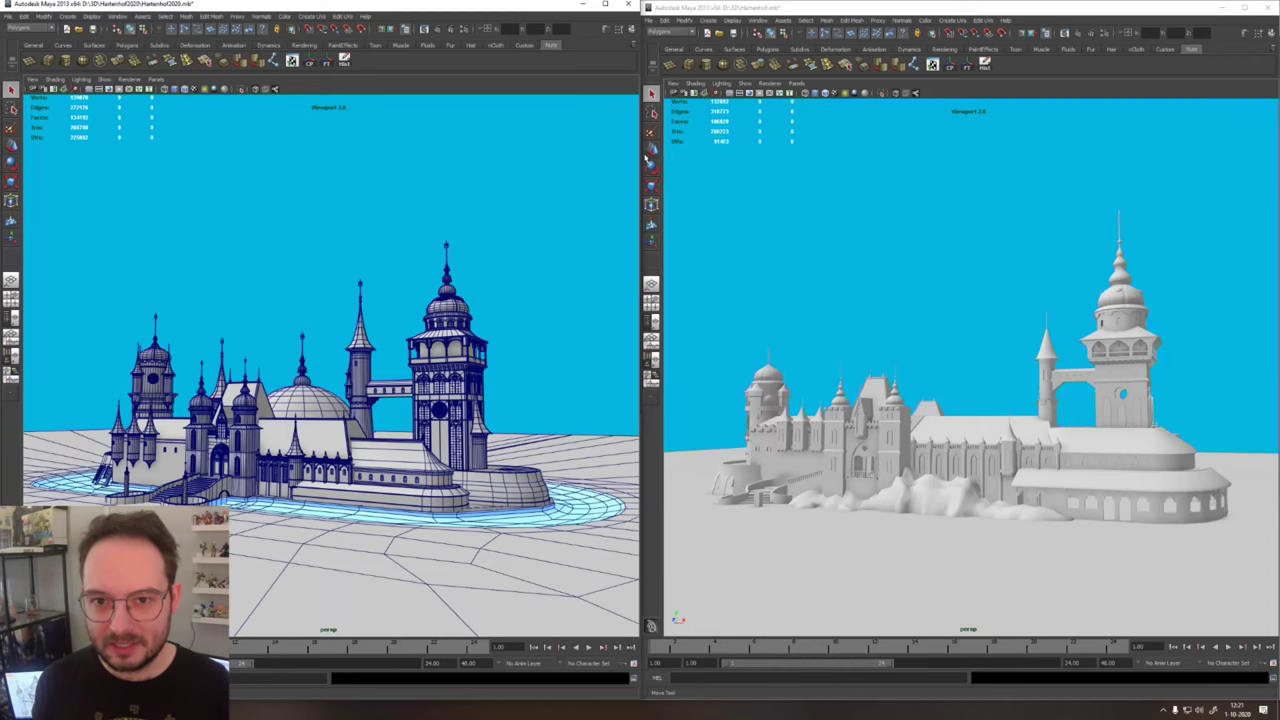
left_click(827, 93)
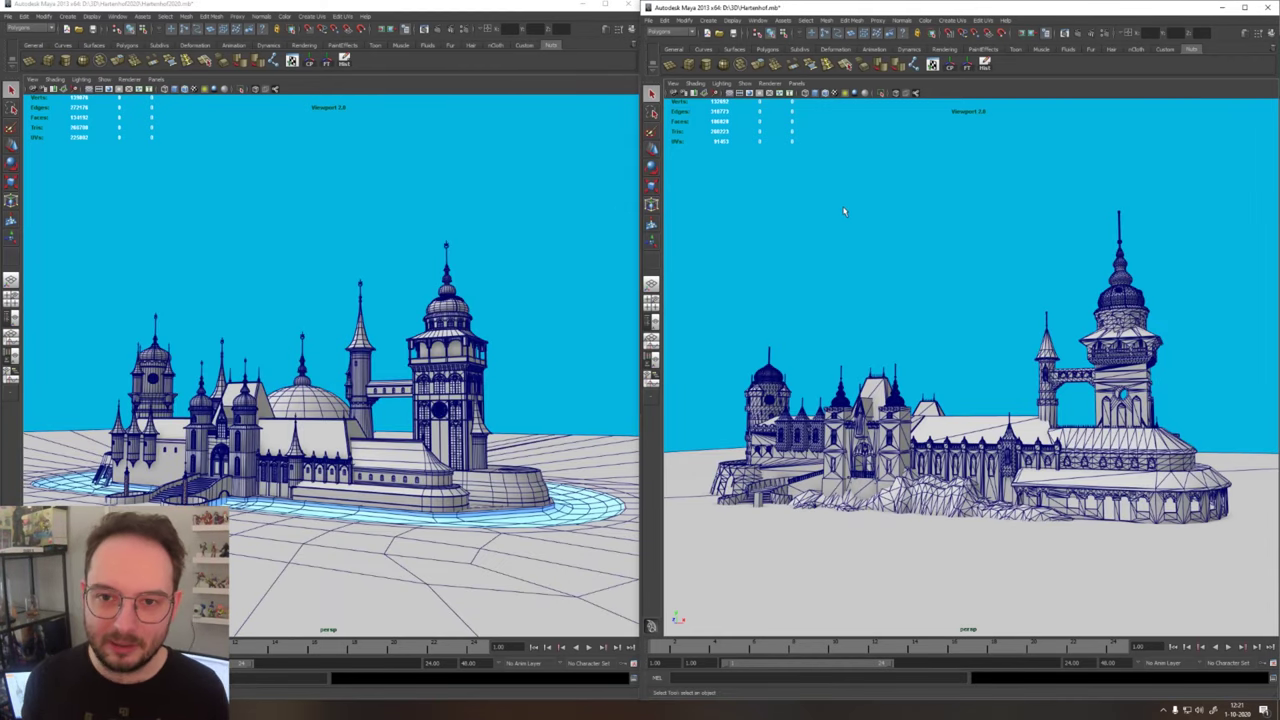
left_click(825, 93)
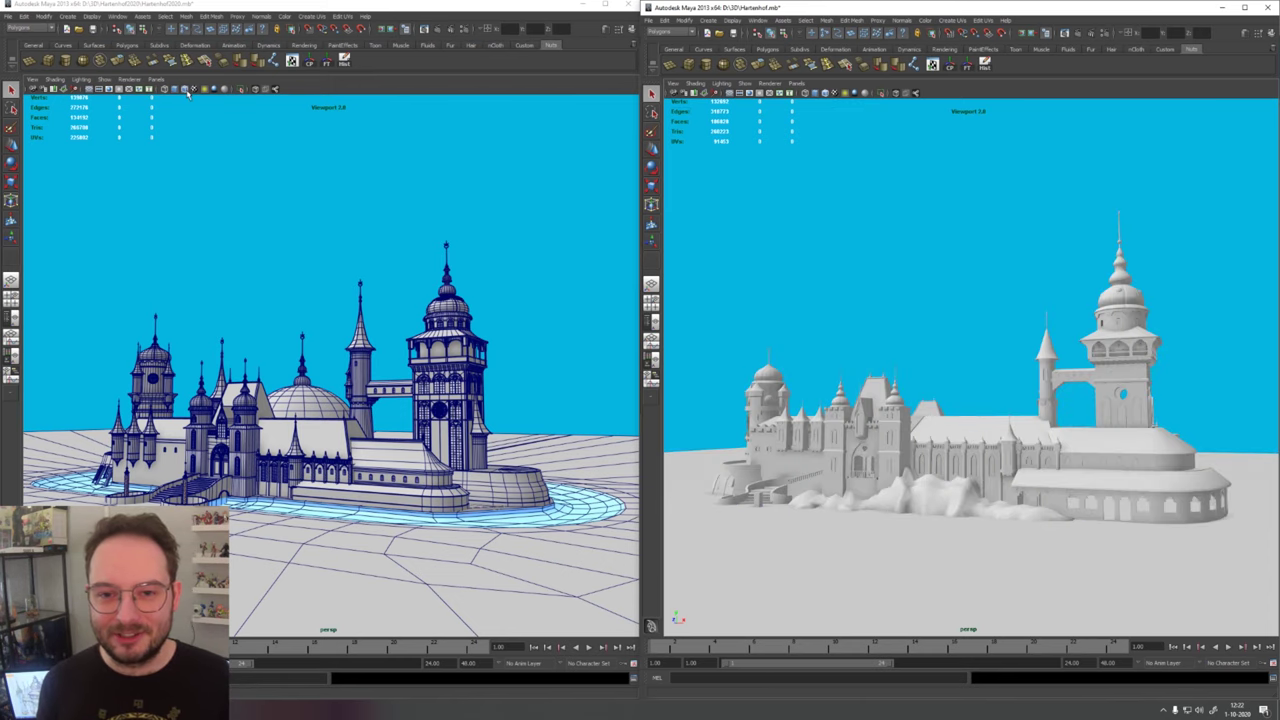
left_click(186, 90)
left_click_drag(880, 330, 1130, 330, "alt")
left_click_drag(470, 300, 524, 409, "alt")
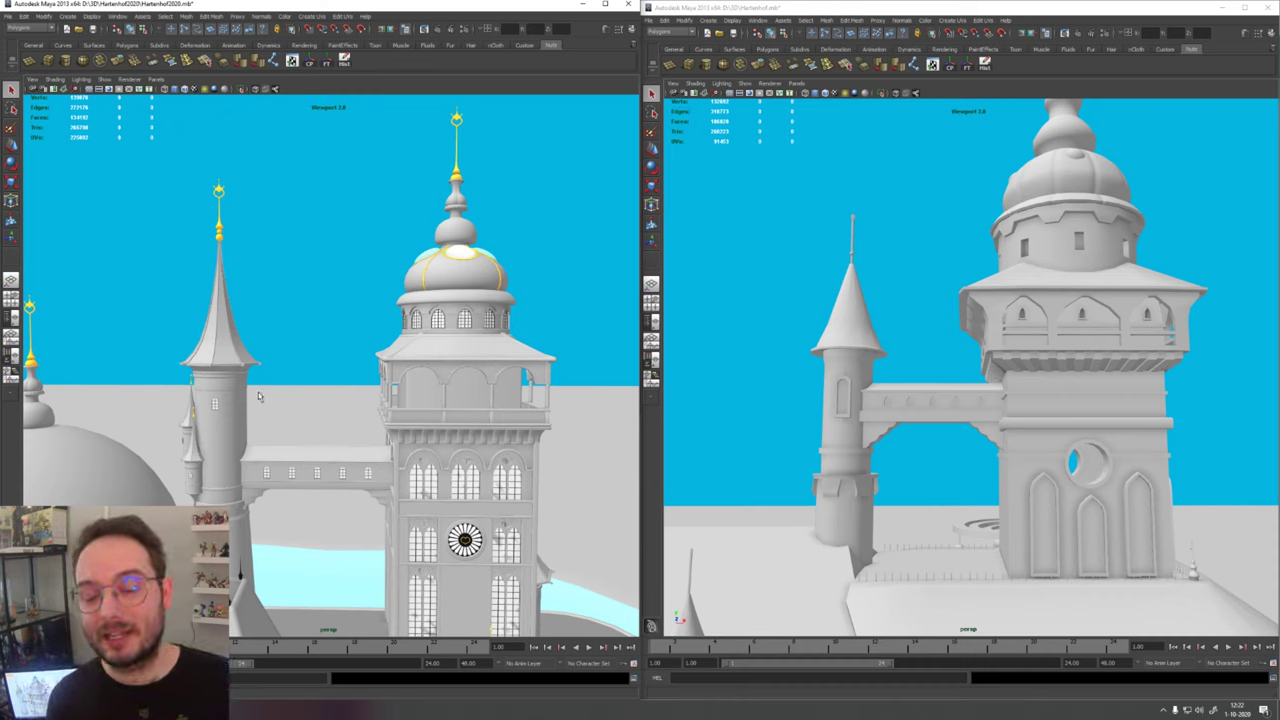
Step: Show both clock towers' wireframes, orbit high above the old dome, then hide them
left_click(188, 89)
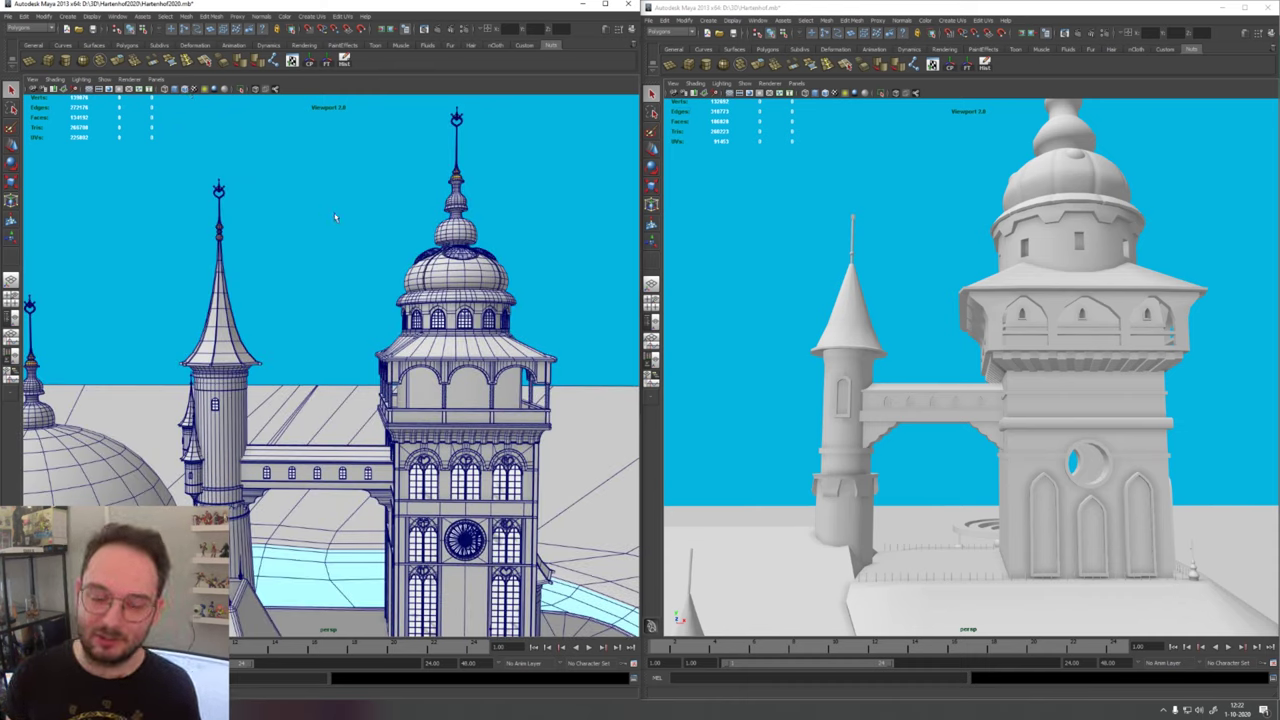
left_click_drag(339, 221, 339, 206, "alt")
left_click(828, 93)
mouse_move(910, 218)
left_mouse_down("alt")
mouse_move(893, 249)
mouse_move(898, 228)
left_mouse_up("alt")
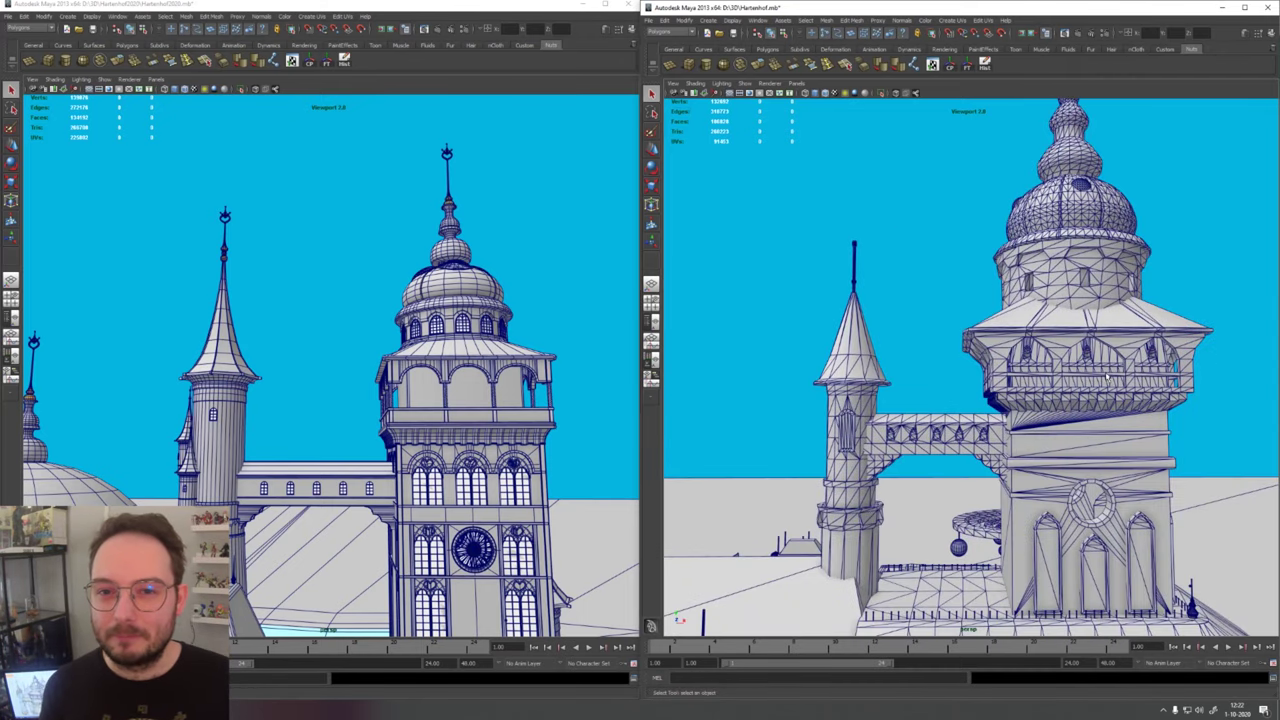
left_click(826, 93)
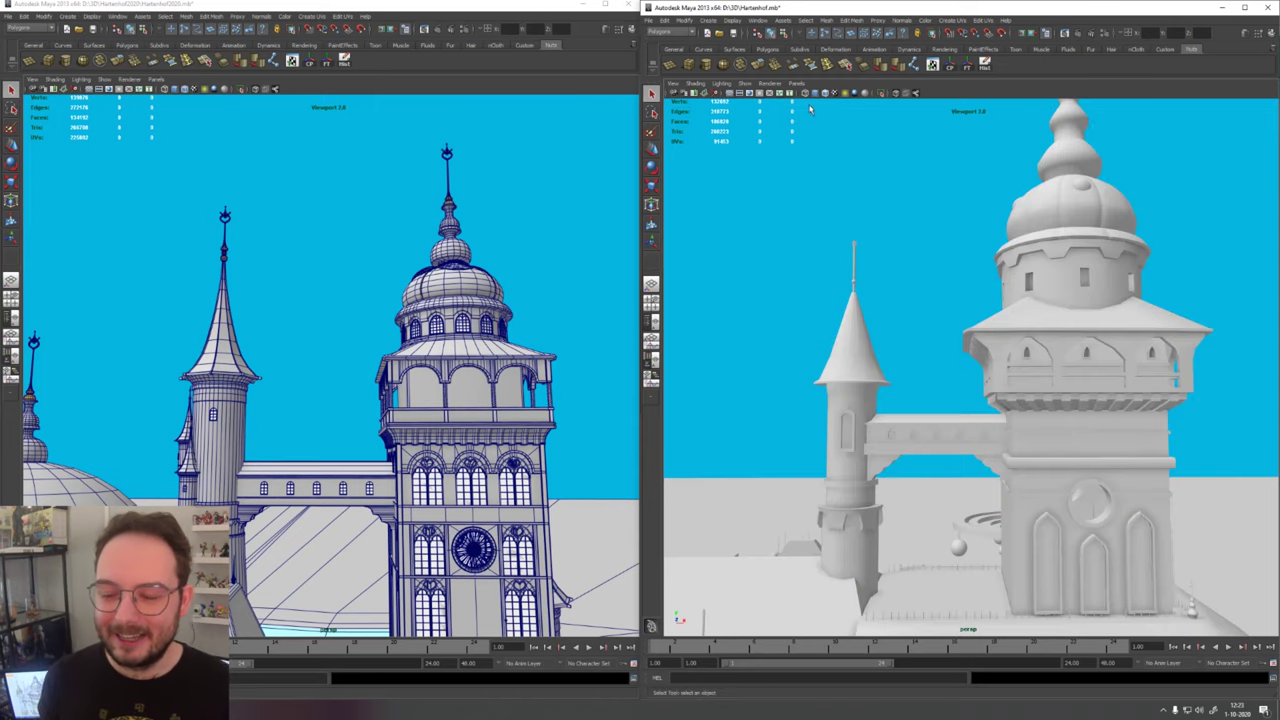
left_click(205, 89)
Step: Circle above both domed towers, compare their wireframes again, then orbit down to the new facade
mouse_move(268, 190)
left_mouse_down("alt")
mouse_move(375, 307)
mouse_move(491, 311)
mouse_move(320, 237)
mouse_move(351, 274)
left_mouse_up("alt")
mouse_move(820, 235)
left_mouse_down("alt")
mouse_move(852, 227)
mouse_move(714, 357)
mouse_move(808, 280)
mouse_move(830, 300)
mouse_move(853, 418)
mouse_move(845, 405)
left_mouse_up("alt")
left_click(824, 92)
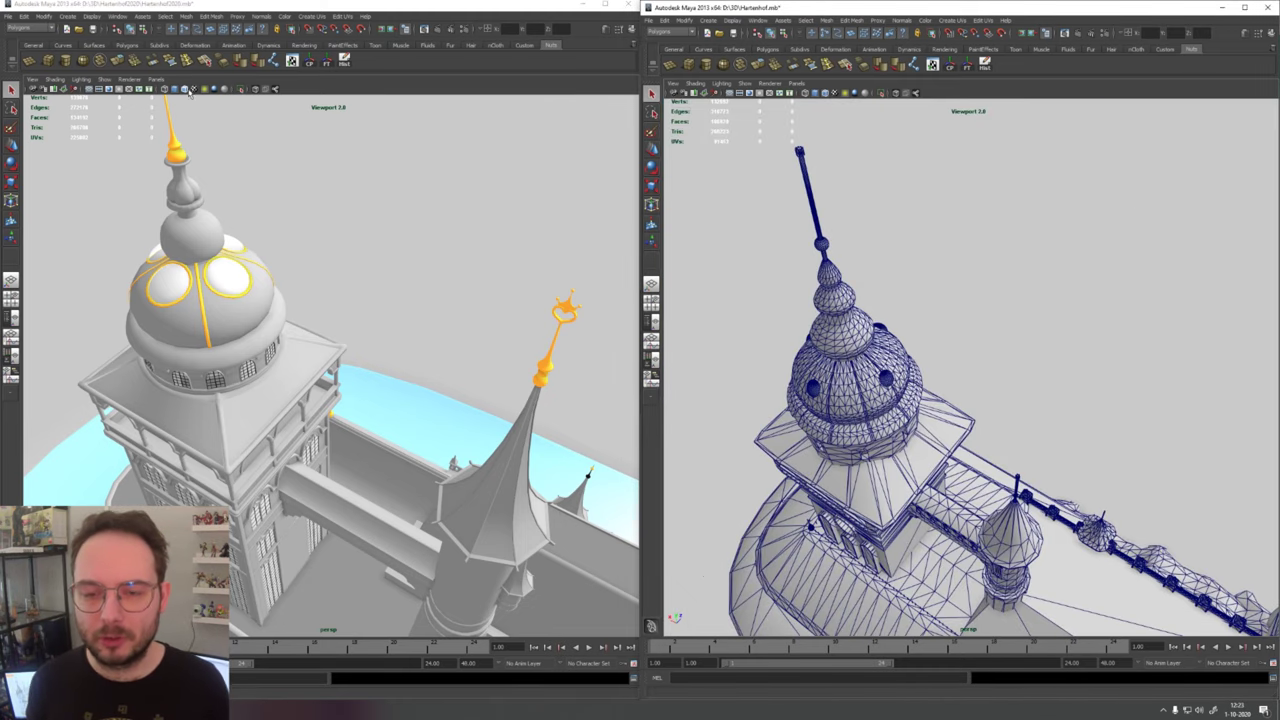
left_click(187, 92)
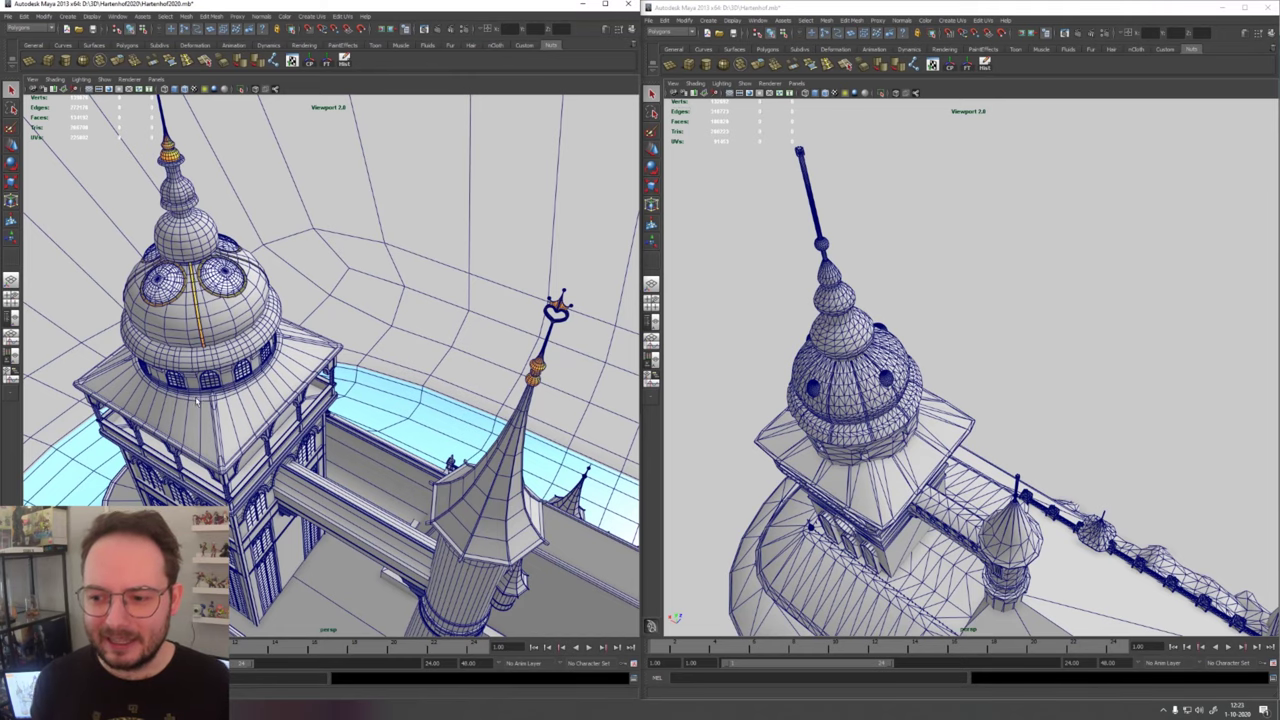
left_click(187, 92)
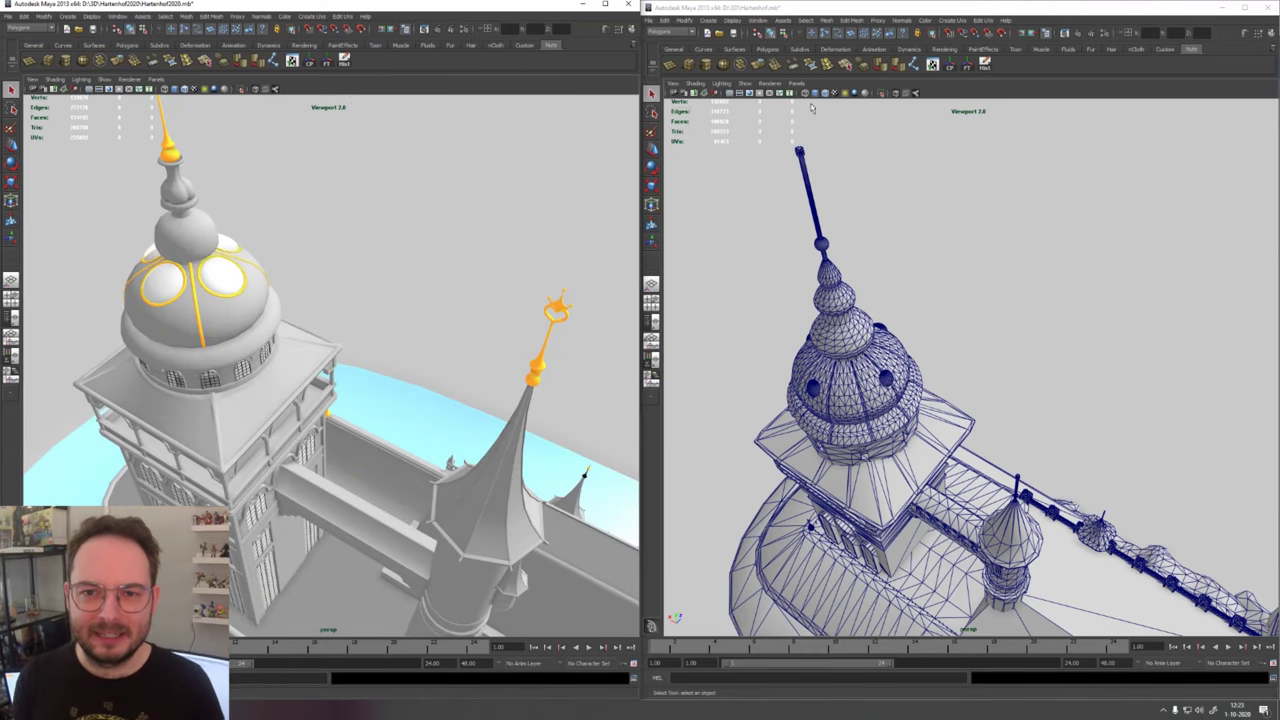
left_click(824, 92)
left_click_drag(309, 306, 400, 277, "alt")
Step: Compare the old and new clock-tower facade wireframes up close from a low angle
scroll(400, 277, "up", 8)
scroll(309, 305, "down", 3)
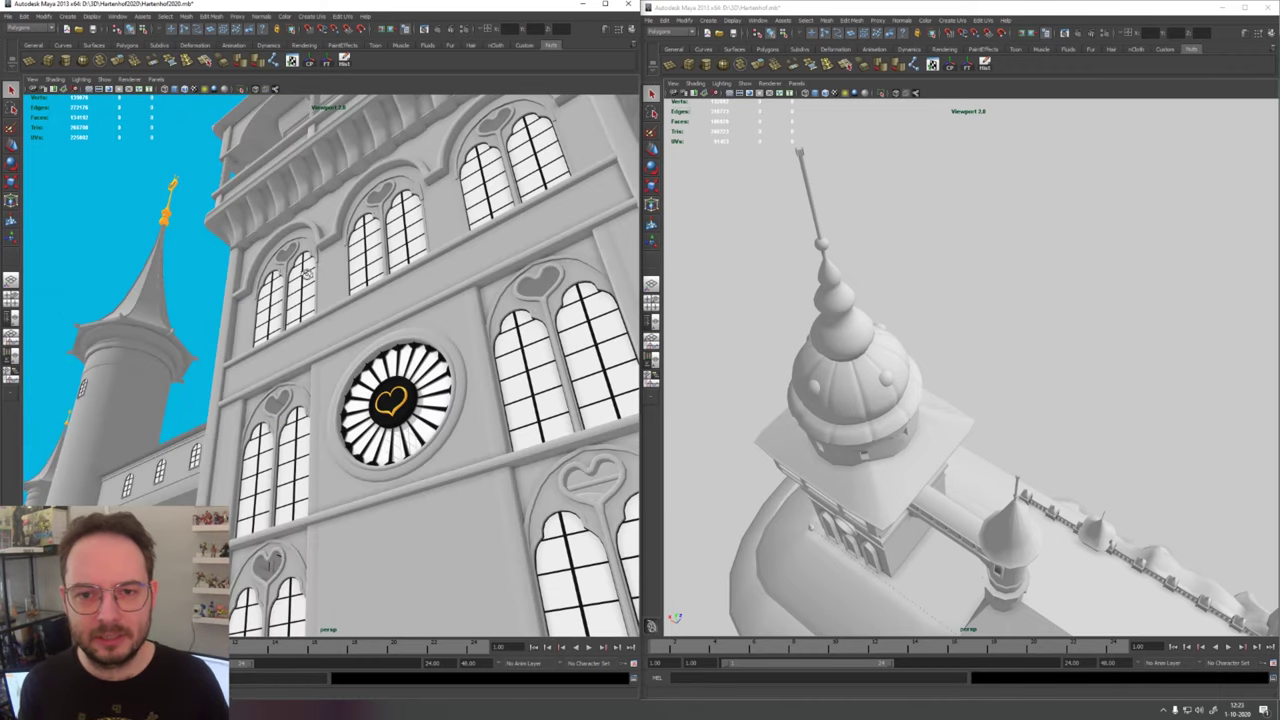
left_click_drag(700, 380, 838, 335, "alt")
left_click(825, 93)
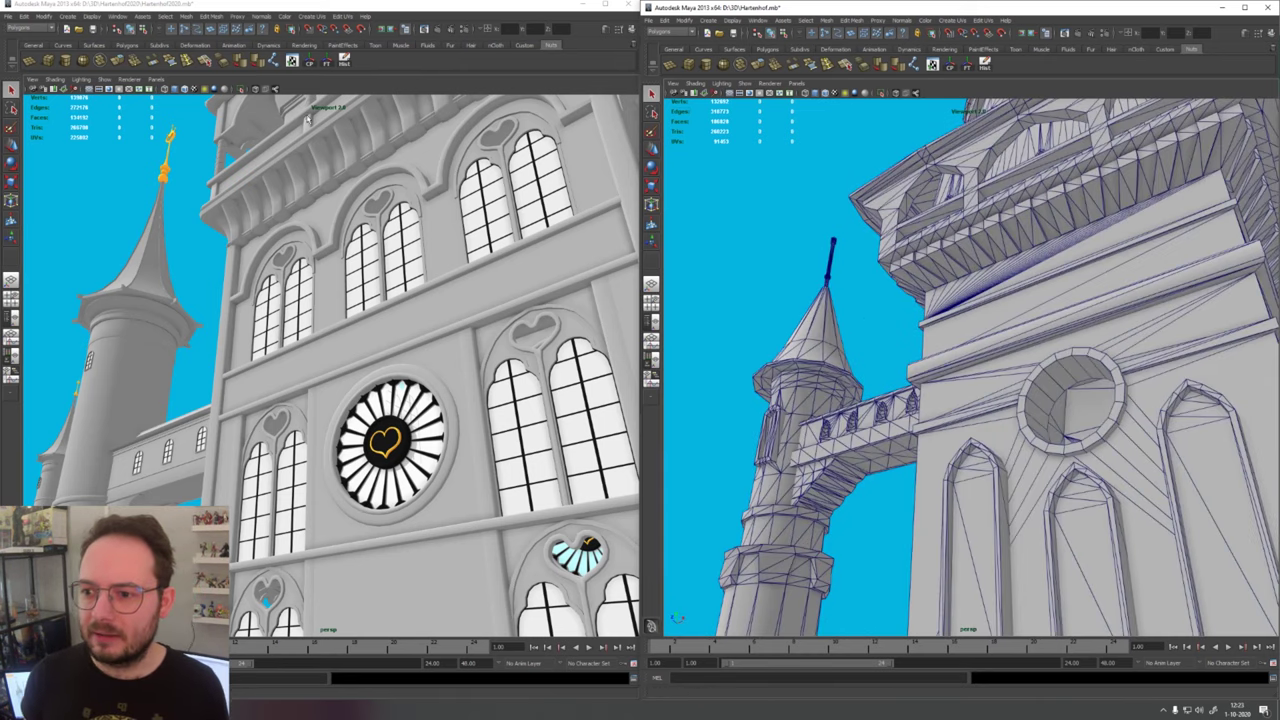
left_click(185, 89)
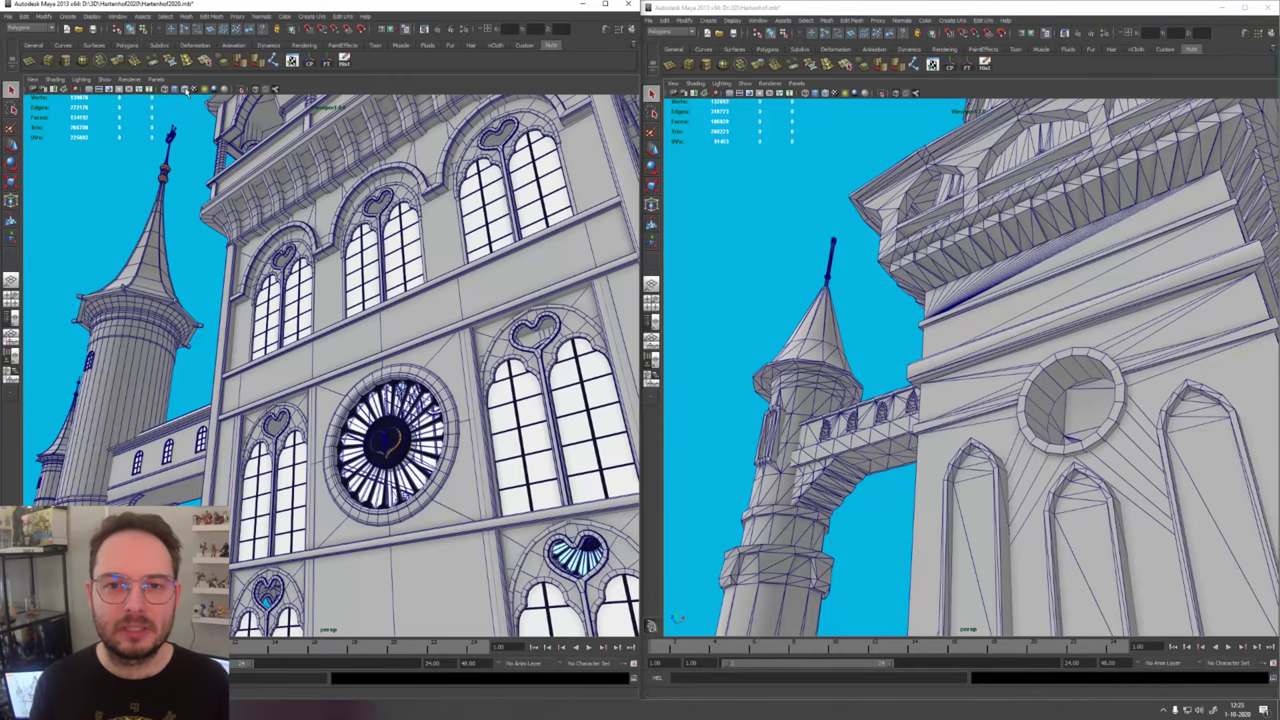
left_click(185, 89)
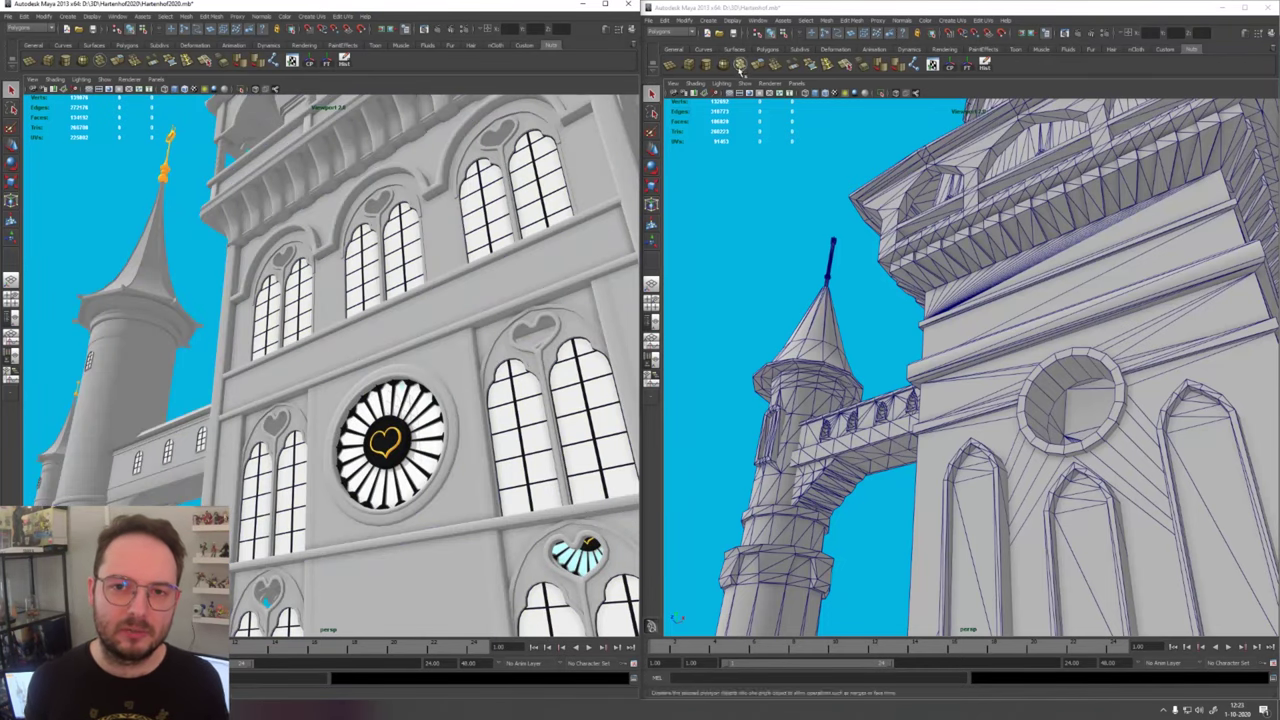
left_click(825, 93)
Step: Frame the church wall, roof and turret in both castle versions
mouse_move(414, 203)
left_mouse_down("alt")
mouse_move(522, 193)
mouse_move(403, 377)
left_mouse_up("alt")
right_click_drag(403, 377, 475, 368, "alt")
right_click_drag(867, 333, 869, 300, "alt")
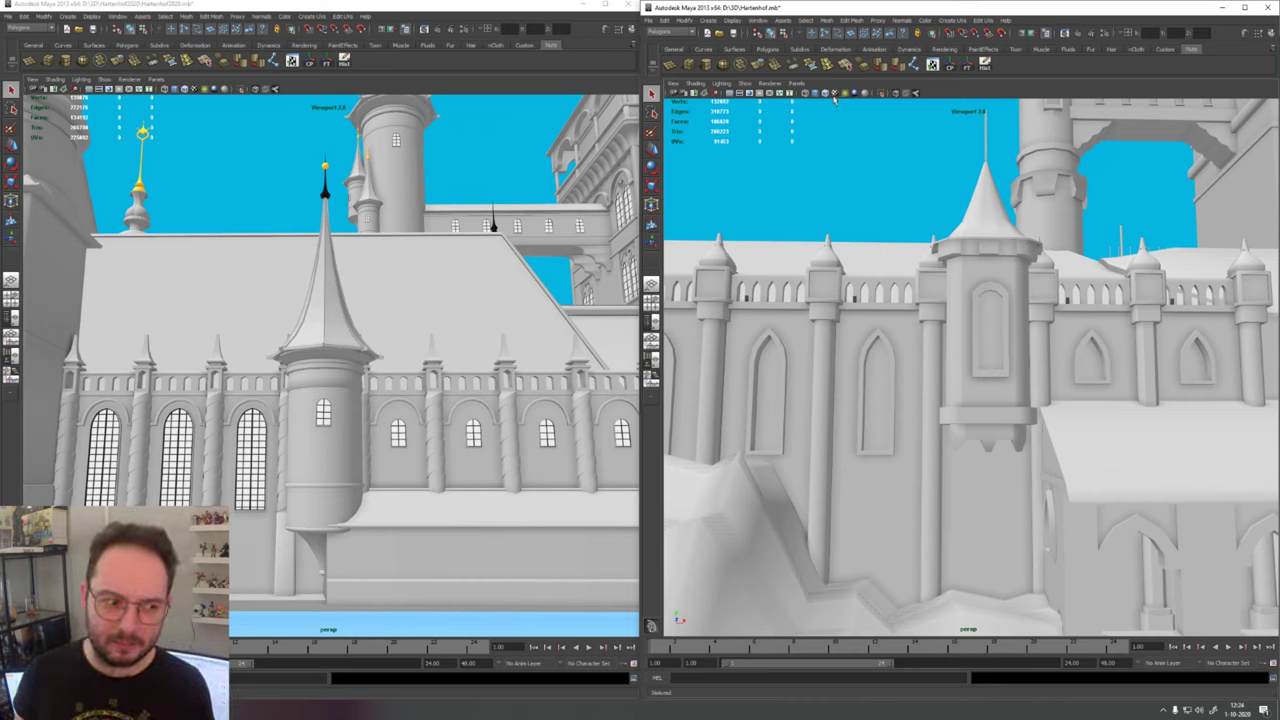
Step: Turn wireframes on for both church walls to compare mesh density, then off again
left_click(825, 93)
left_click(186, 89)
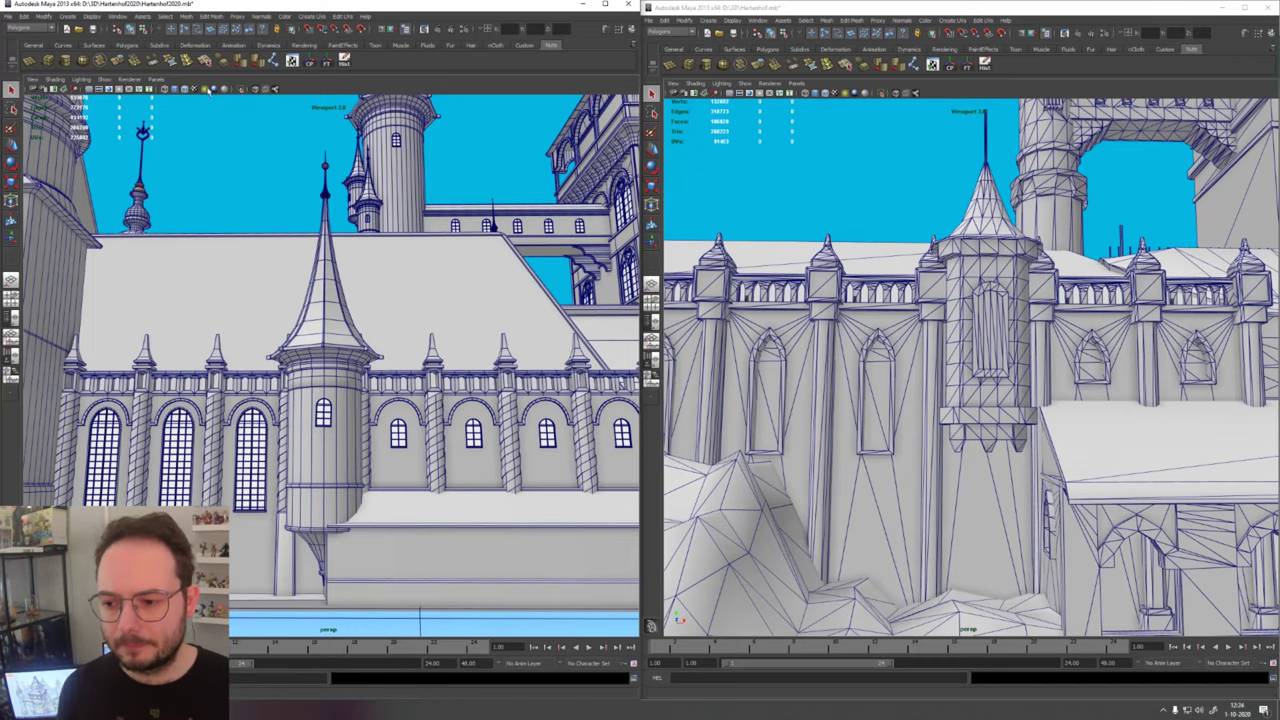
left_click(205, 90)
left_click(832, 94)
Step: Frame the whole castle and orbit both views to the domed entrance towers
scroll(393, 318, "up", 6)
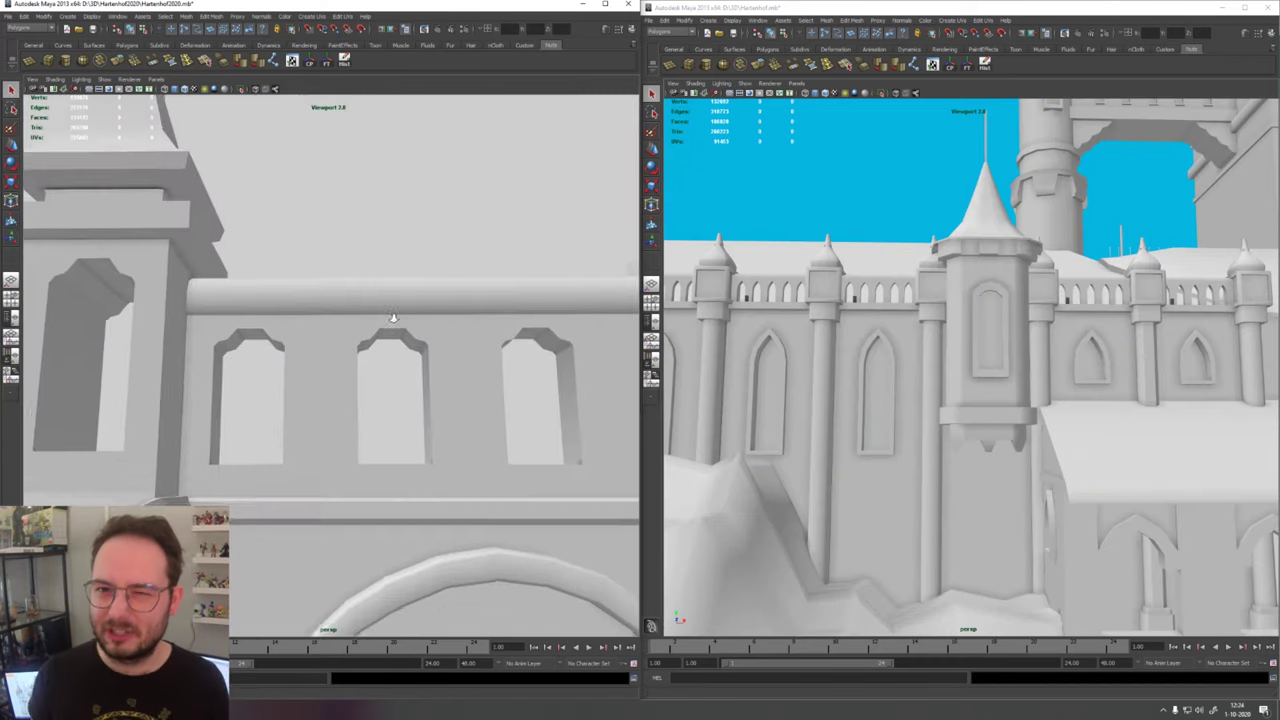
left_click_drag(393, 318, 286, 239, "alt")
key("[")
left_click_drag(960, 330, 987, 340, "alt")
scroll(1000, 360, "up", 5)
left_click_drag(360, 300, 466, 347, "alt")
Step: With wireframe shown, tumble both views around the staircase and the clock tower spire
left_click(818, 93)
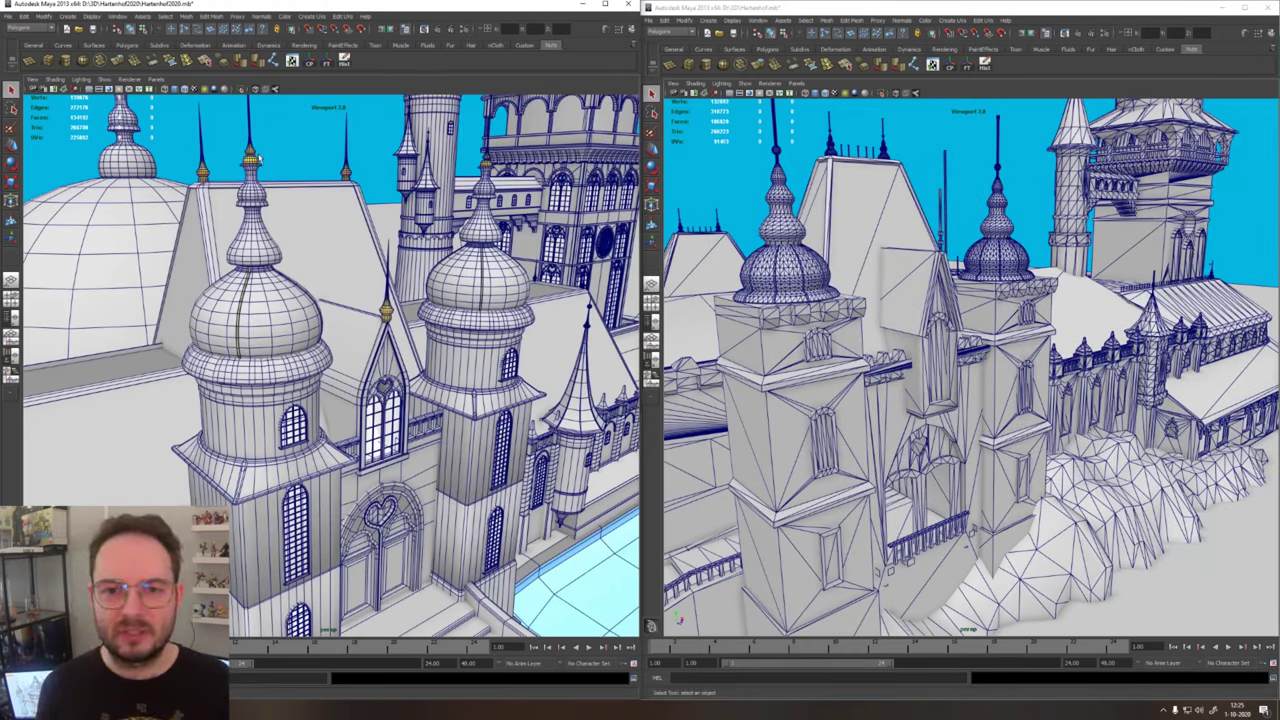
left_click_drag(903, 138, 866, 152, "alt")
left_click_drag(380, 235, 305, 251, "alt")
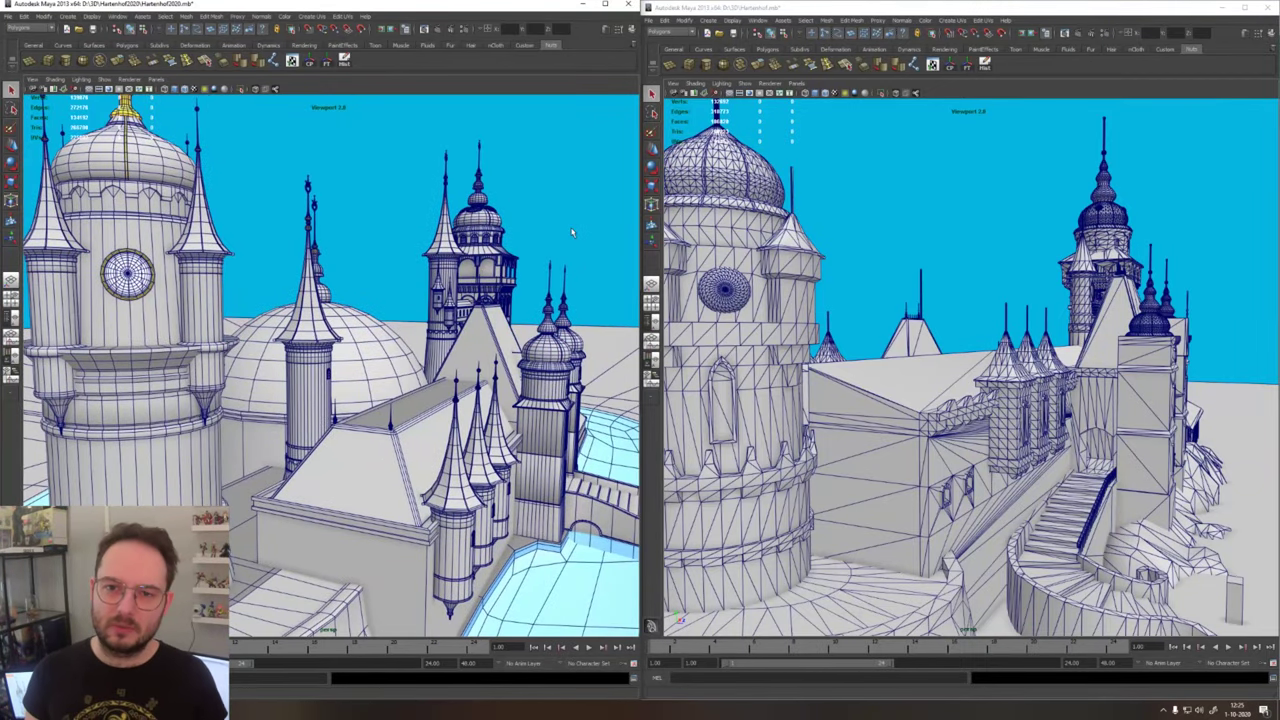
left_click_drag(560, 234, 470, 238, "alt")
left_click_drag(900, 220, 1009, 275, "alt")
Step: Hide both spire wireframes and pull back to show both whole castles side by side
left_click(824, 93)
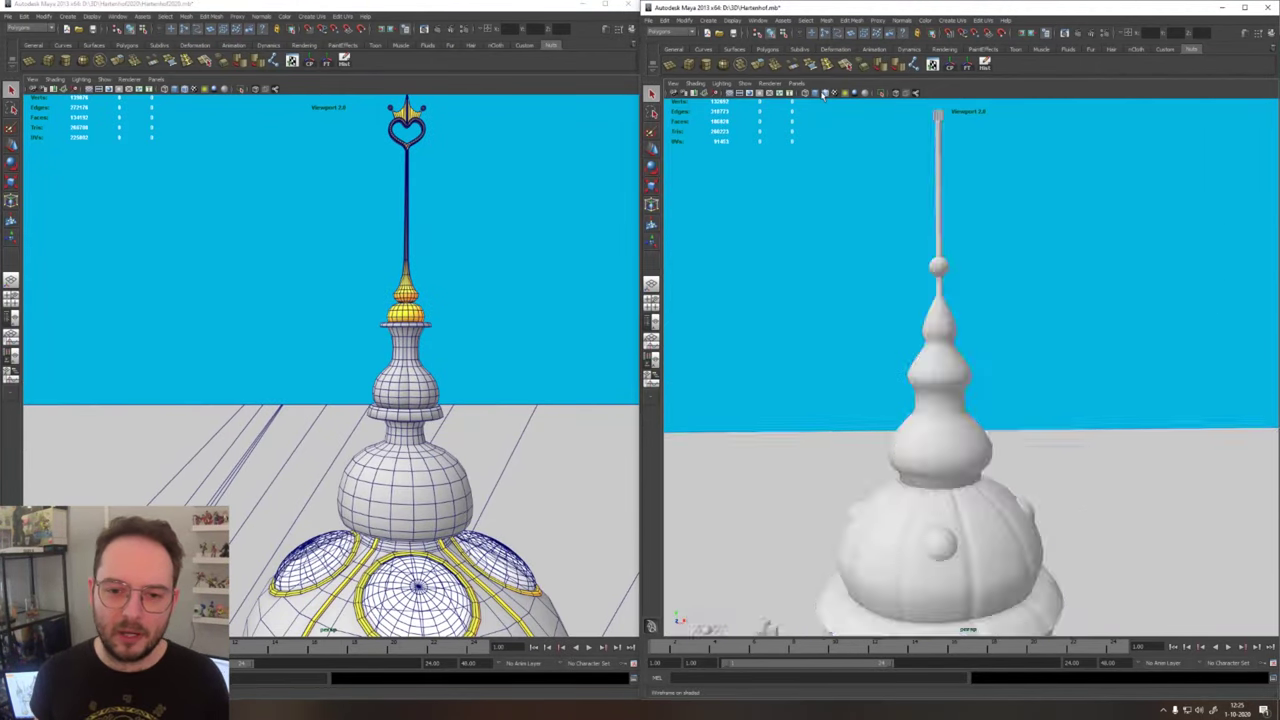
left_click(187, 89)
right_click_drag(512, 179, 387, 141, "alt")
left_click_drag(387, 141, 455, 150, "alt")
scroll(889, 349, "down", 10)
scroll(829, 340, "up", 4)
left_click_drag(829, 340, 889, 300, "alt")
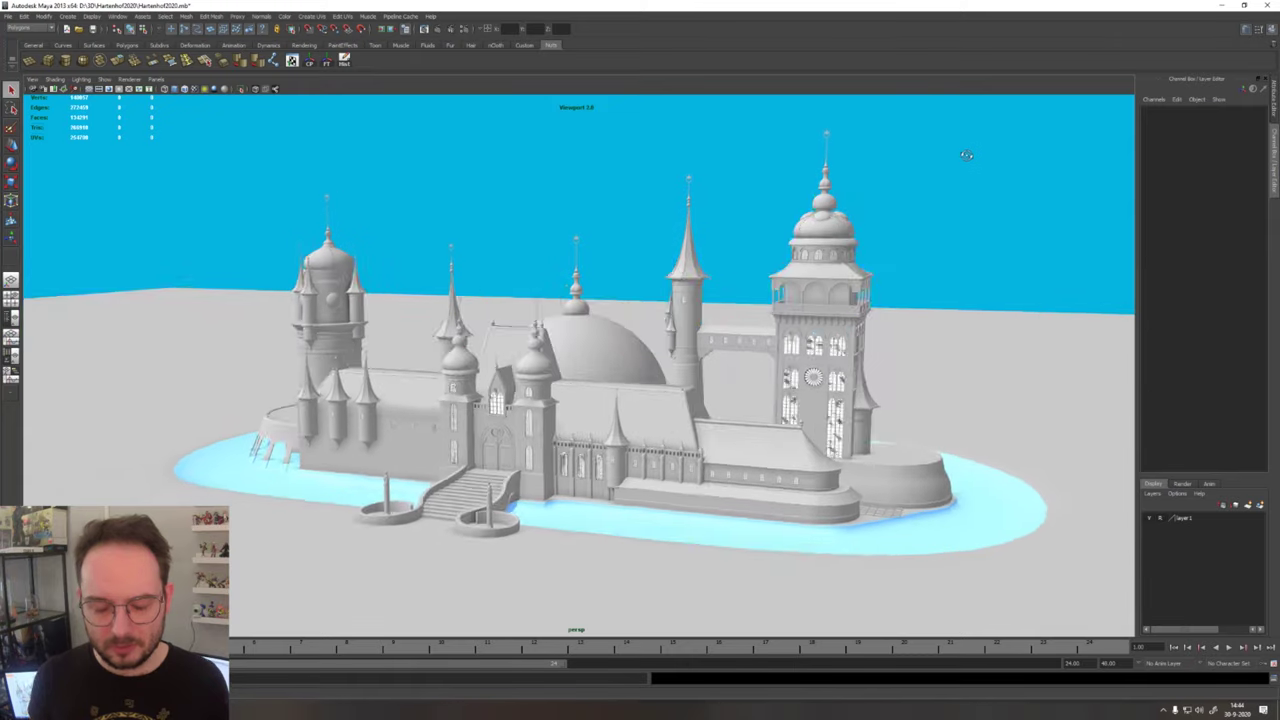
Step: Orbit the finished castle round to a frontal view of its entrance doors
left_click_drag(969, 154, 942, 161, "alt")
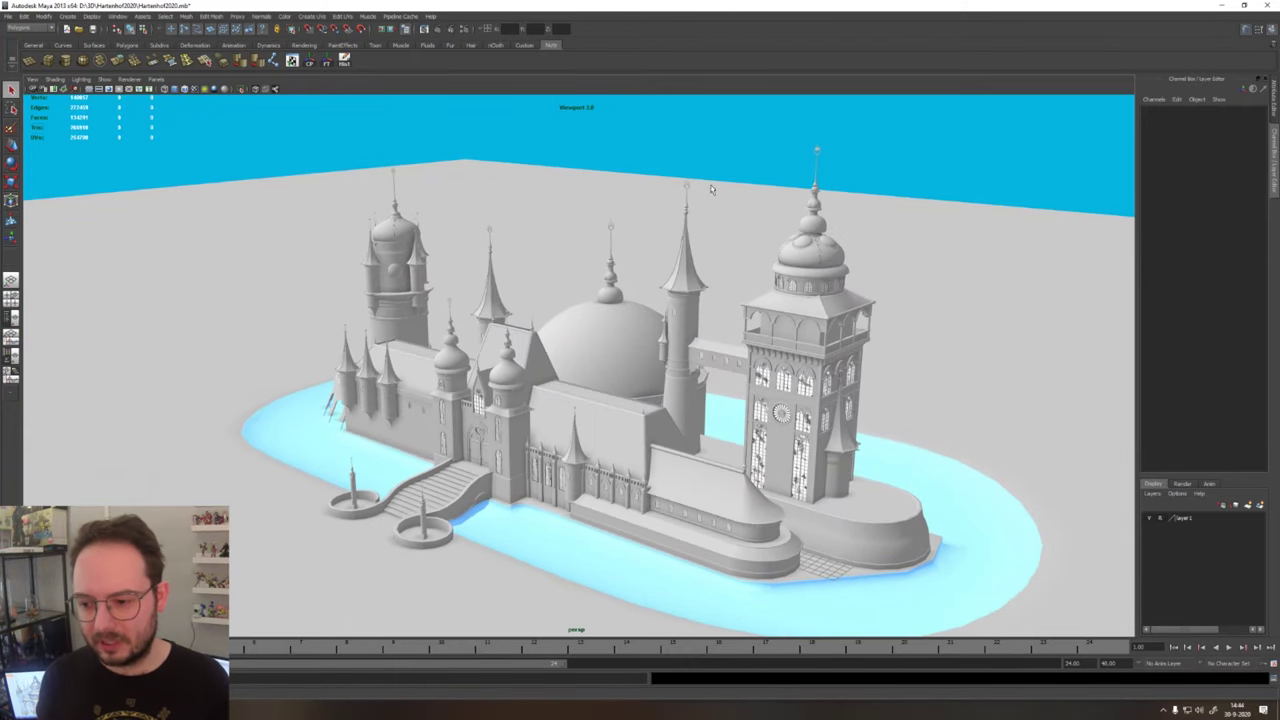
left_click_drag(285, 170, 396, 163, "alt")
left_click_drag(792, 238, 630, 272, "alt")
scroll(576, 295, "up", 3)
scroll(576, 295, "up", 10)
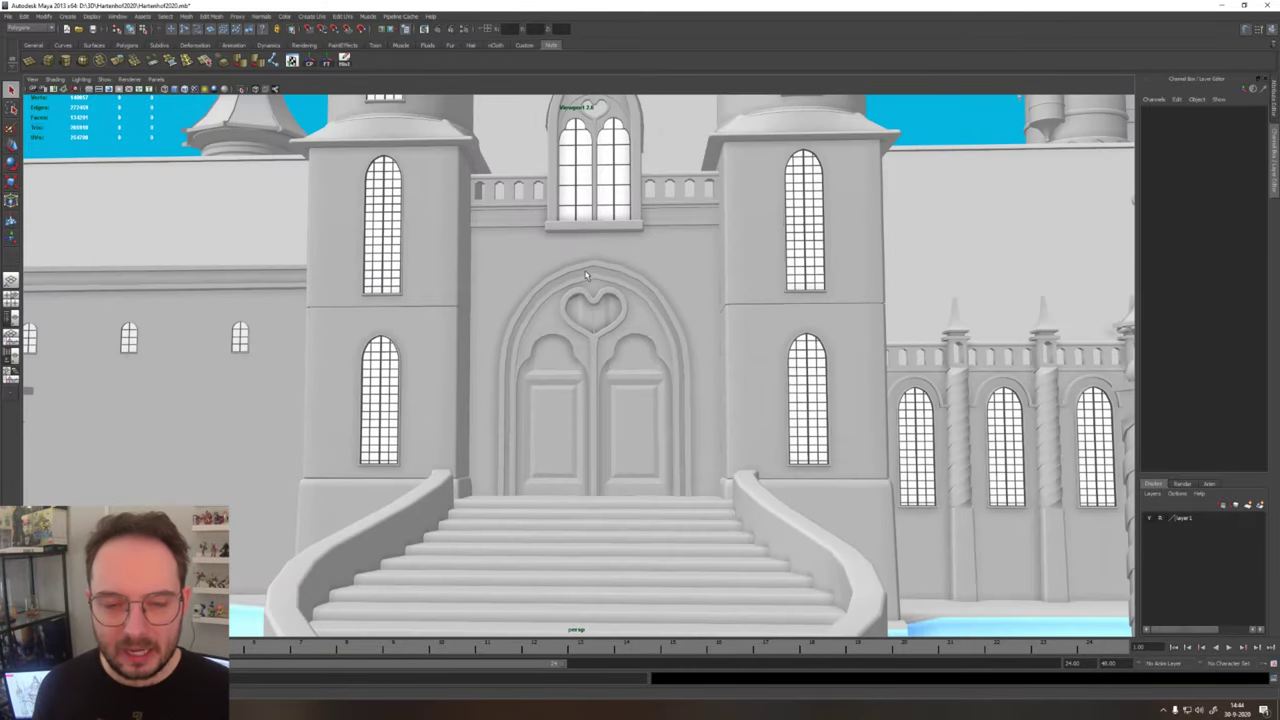
scroll(586, 275, "down", 5)
Step: Tilt up and zoom toward the domed clock tower, round turret and arched building
left_click_drag(586, 275, 680, 409, "alt")
scroll(646, 320, "up", 4)
scroll(646, 320, "down", 2)
scroll(680, 409, "up", 3)
left_click_drag(990, 302, 671, 254, "alt")
Step: Orbit from a lower-left angle close to the rose window, then over the tower's upper arcade
left_click_drag(534, 294, 536, 302, "alt")
right_click_drag(537, 302, 627, 167, "alt")
left_click_drag(627, 167, 738, 238, "alt")
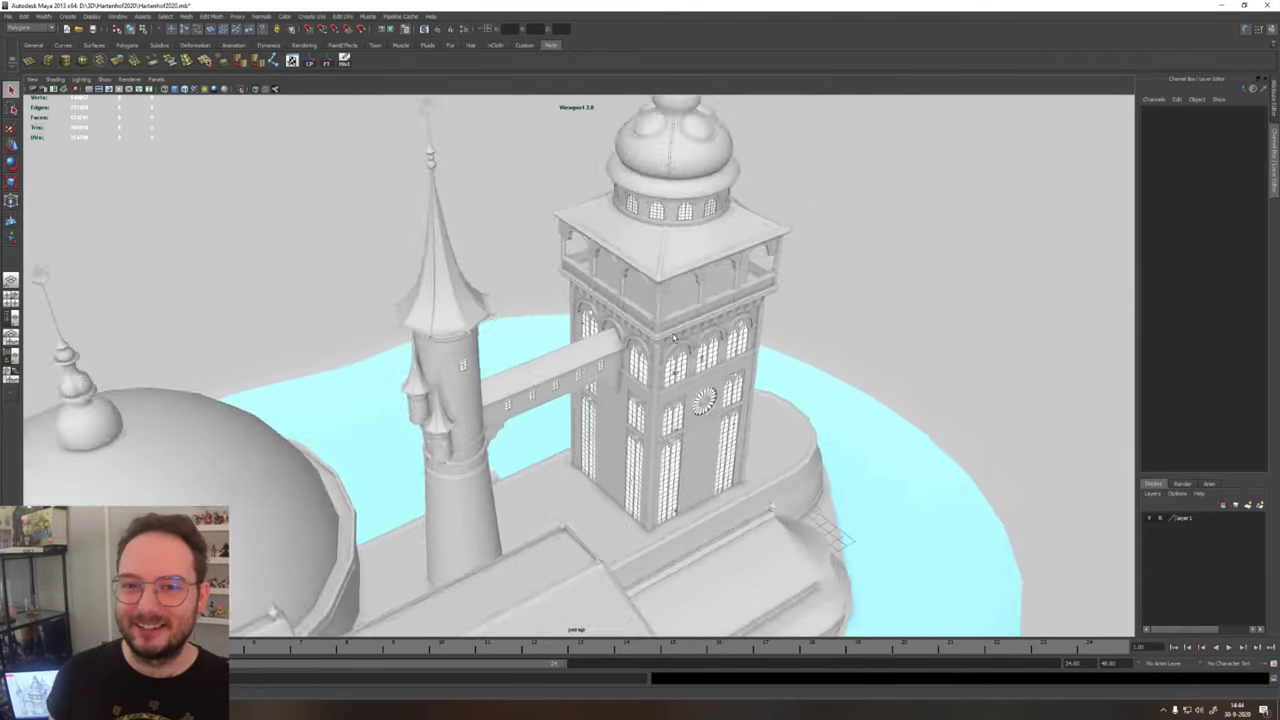